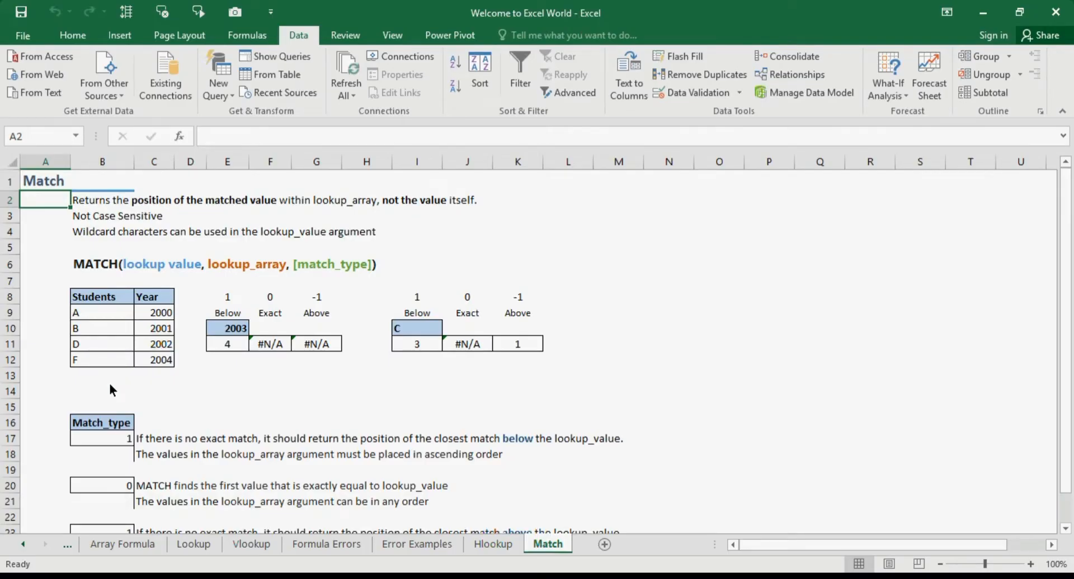
Review the Students/Year table, the MATCH syntax line and the example results grid
{"action": "left_click", "coordinate": [119, 304]}
{"action": "key", "text": "shift+Down"}
{"action": "key", "text": "shift+Down"}
{"action": "key", "text": "shift+Down"}
{"action": "key", "text": "shift+Down"}
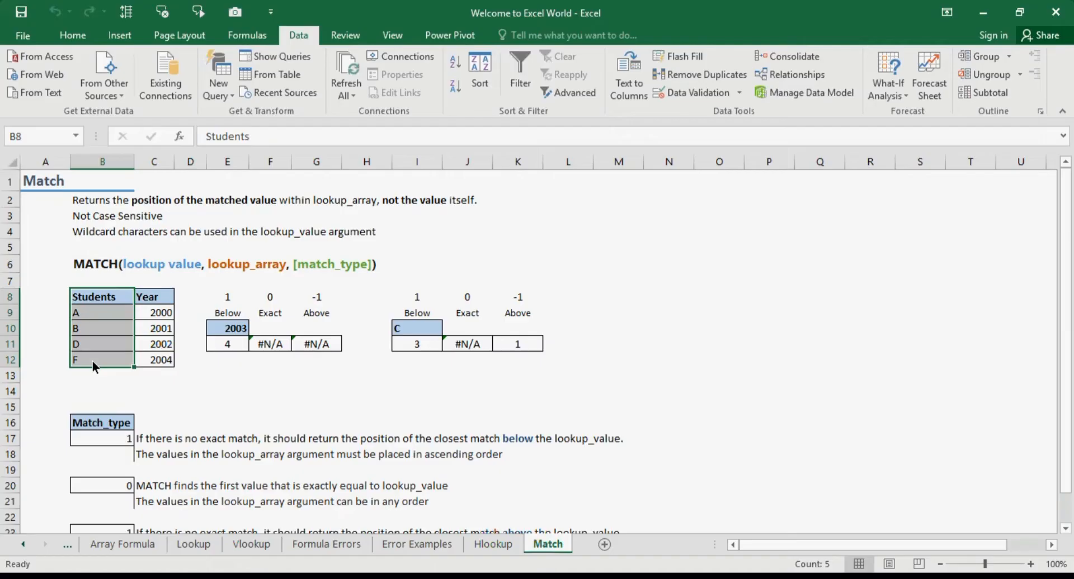
{"action": "left_click", "coordinate": [91, 265]}
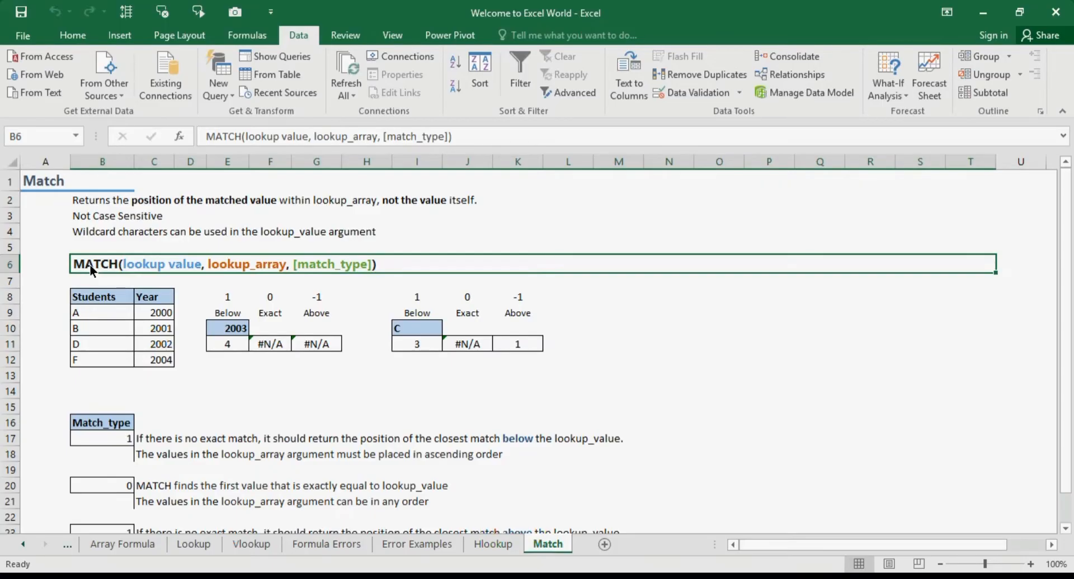
{"action": "left_click", "coordinate": [104, 298]}
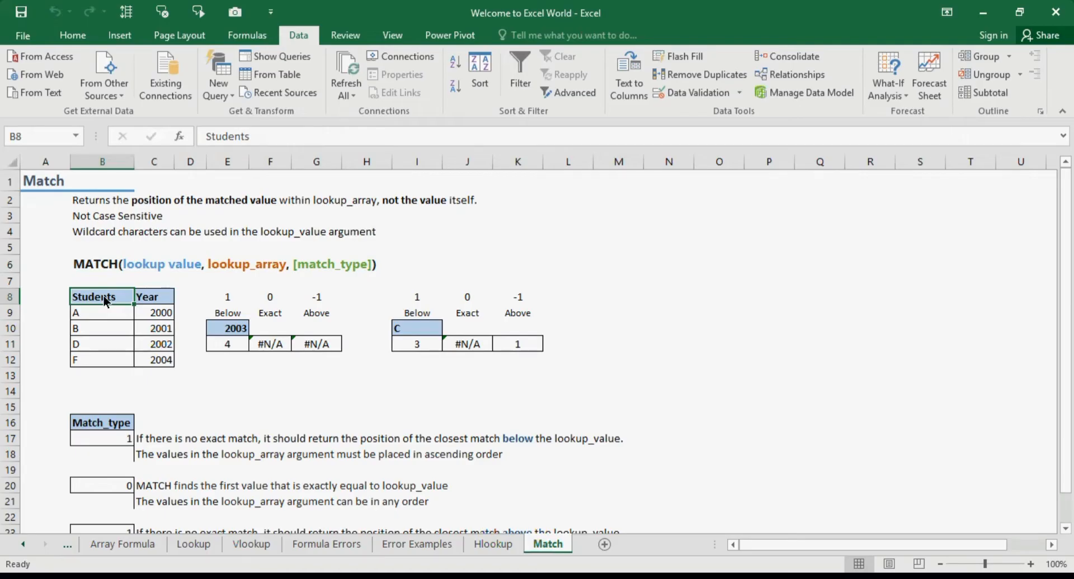
{"action": "left_click", "coordinate": [234, 331]}
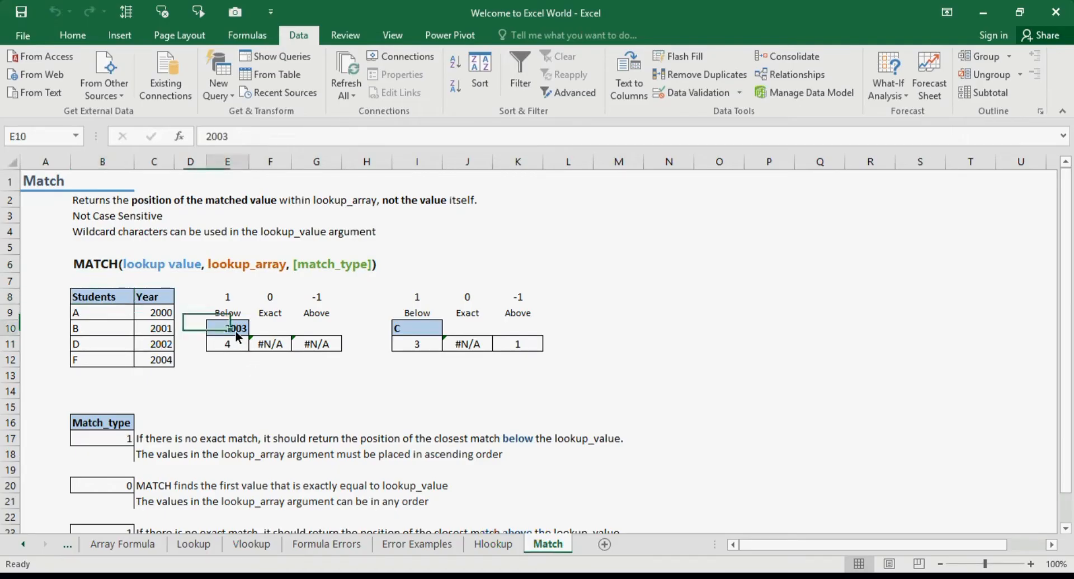
{"action": "left_click", "coordinate": [409, 328], "text": "ctrl"}
{"action": "left_click", "coordinate": [561, 206]}
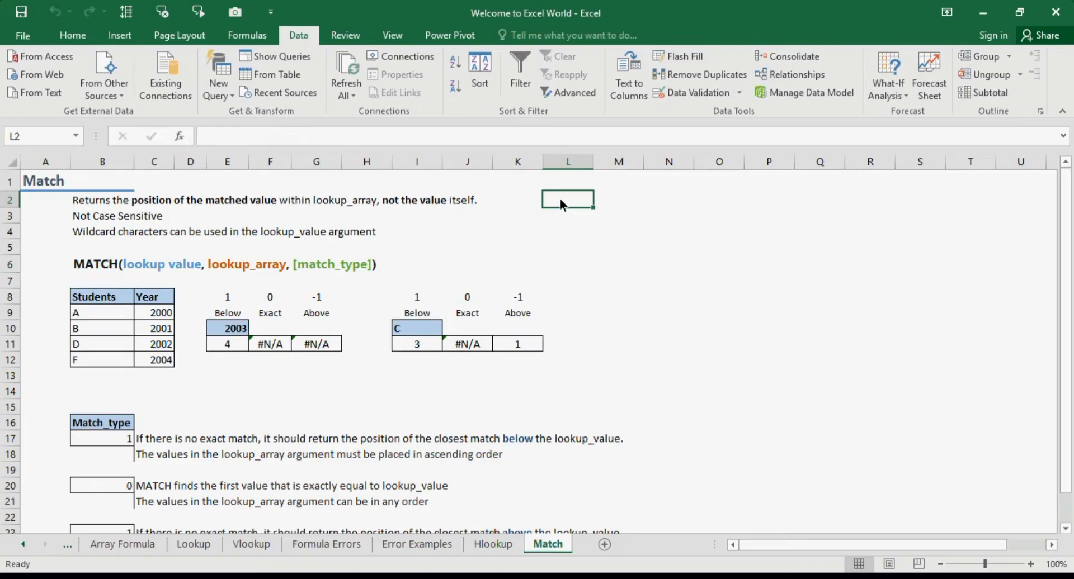
Inspect the existing MATCH formulas in the Below, Exact and Above result cells under 2003
{"action": "left_click", "coordinate": [229, 333]}
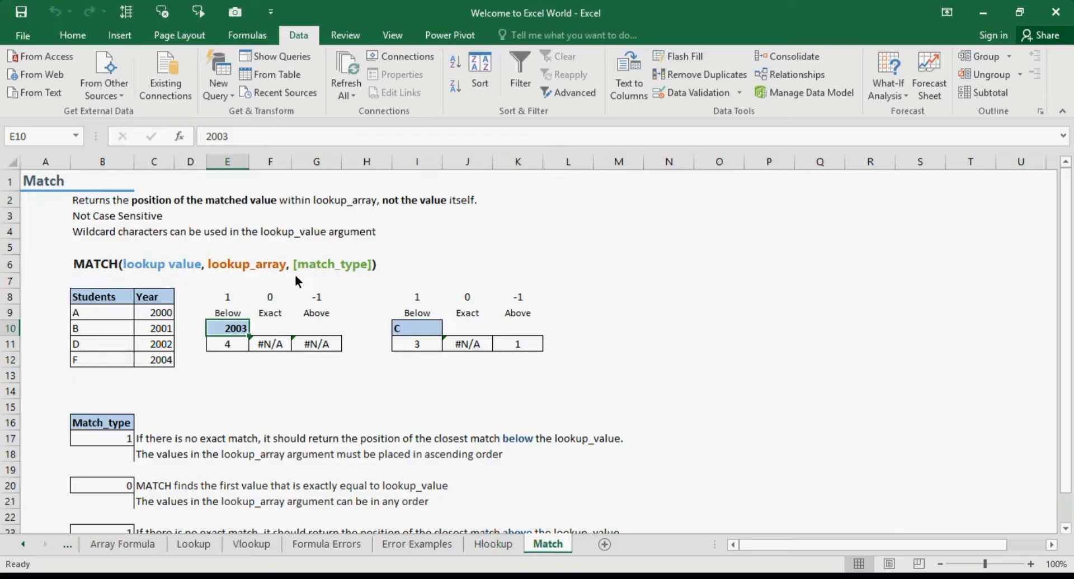
{"action": "left_click", "coordinate": [242, 318]}
{"action": "left_click", "coordinate": [242, 328]}
{"action": "left_click", "coordinate": [236, 345]}
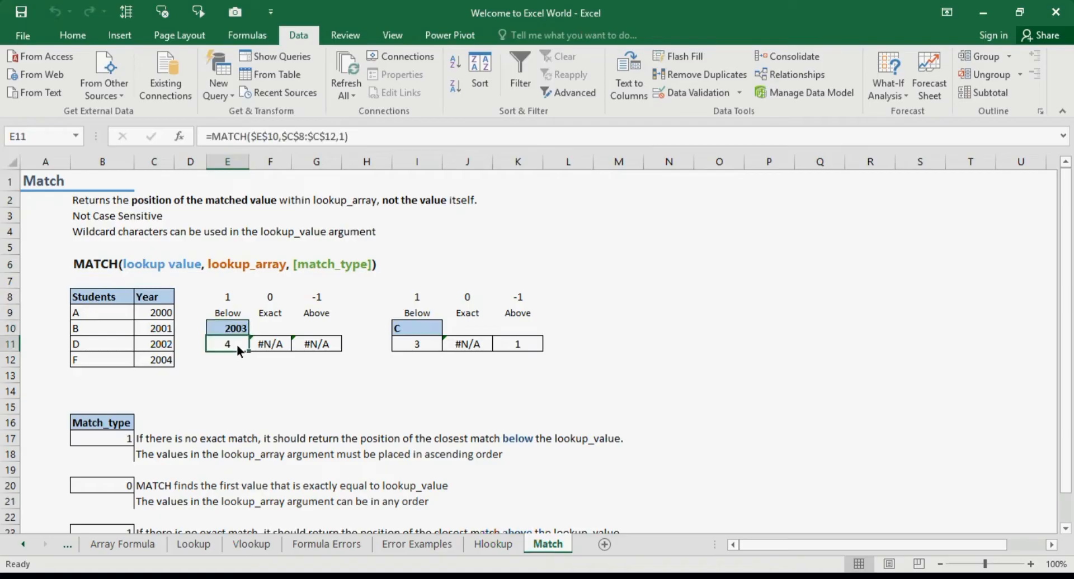
{"action": "left_click", "coordinate": [287, 345]}
{"action": "left_click", "coordinate": [304, 345]}
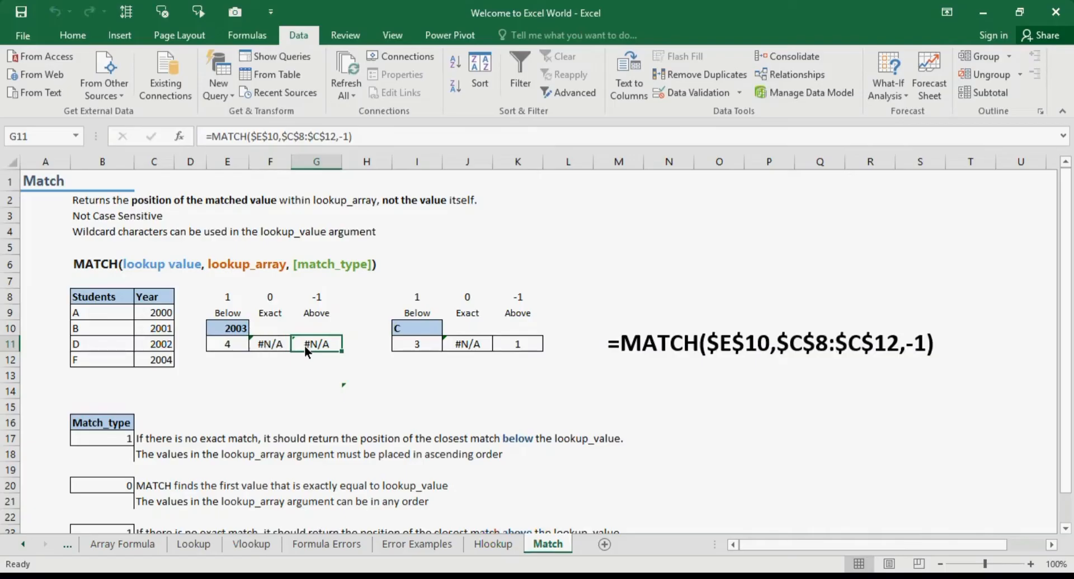
{"action": "left_click", "coordinate": [241, 334]}
{"action": "left_click", "coordinate": [240, 342]}
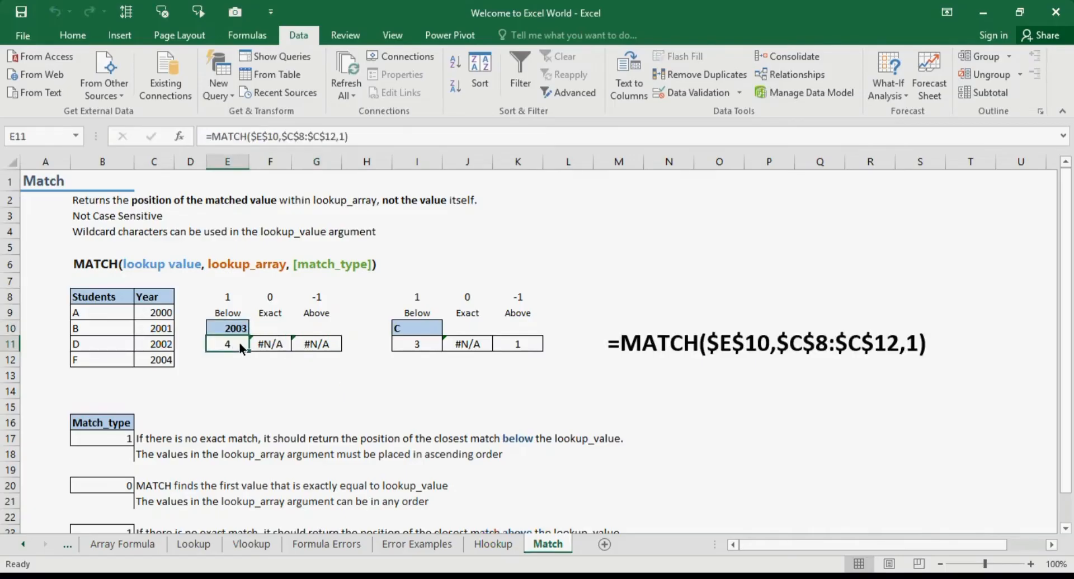
Enter =MATCH(E10,C8:C12,1) in the Below result cell, using 2003 as lookup value and the Year column as array
{"action": "type", "text": "=MATCH("}
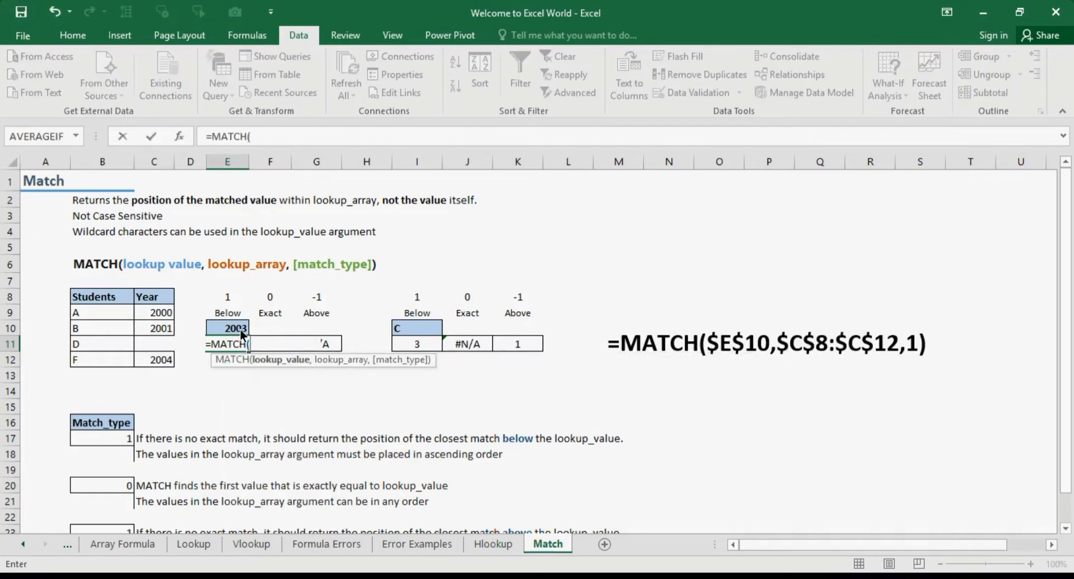
{"action": "left_click", "coordinate": [243, 334]}
{"action": "type", "text": ","}
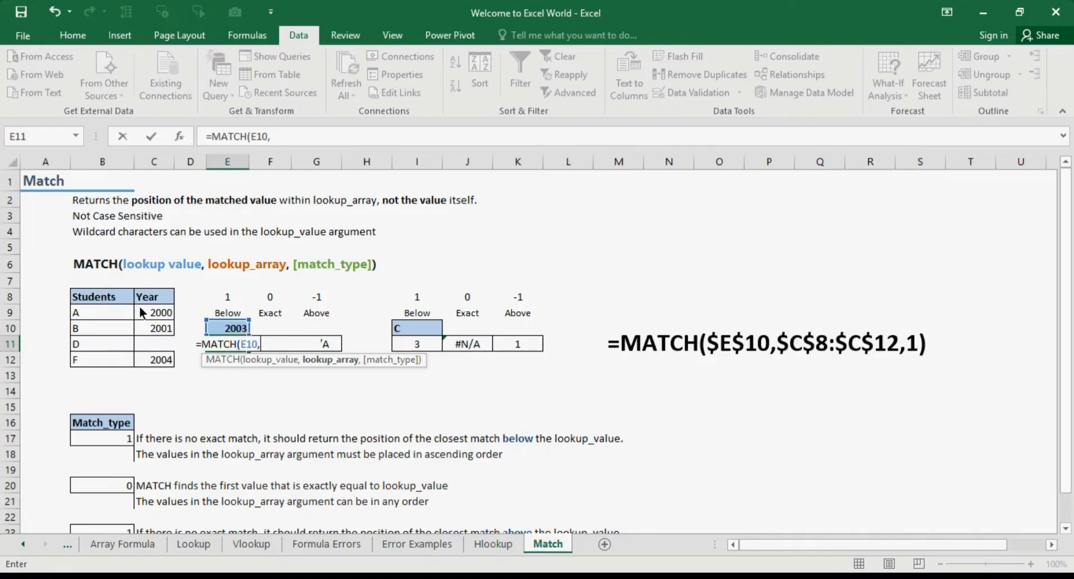
{"action": "left_click_drag", "start_coordinate": [160, 305], "coordinate": [161, 363]}
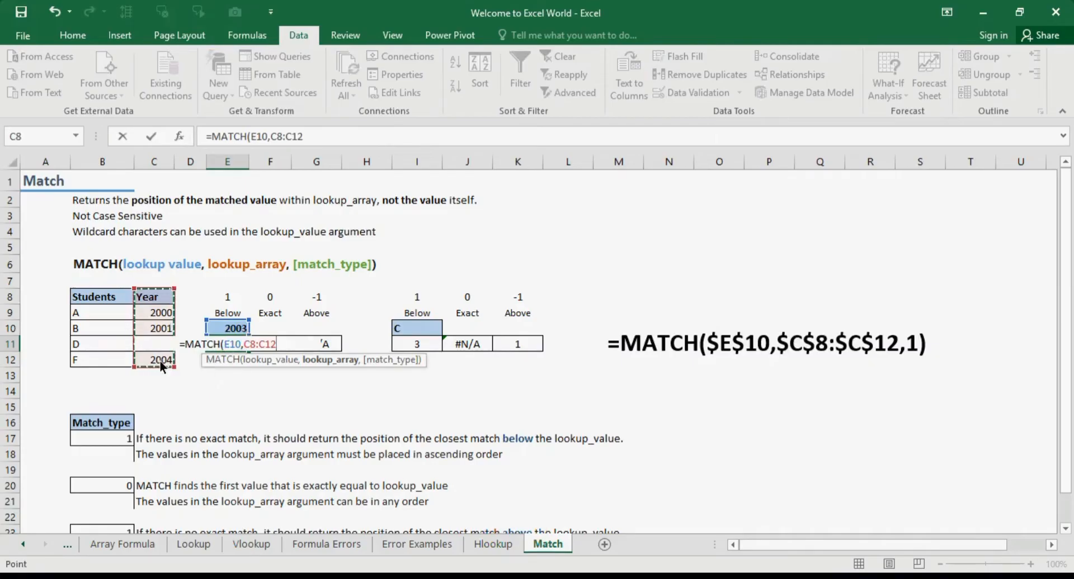
{"action": "type", "text": ",1"}
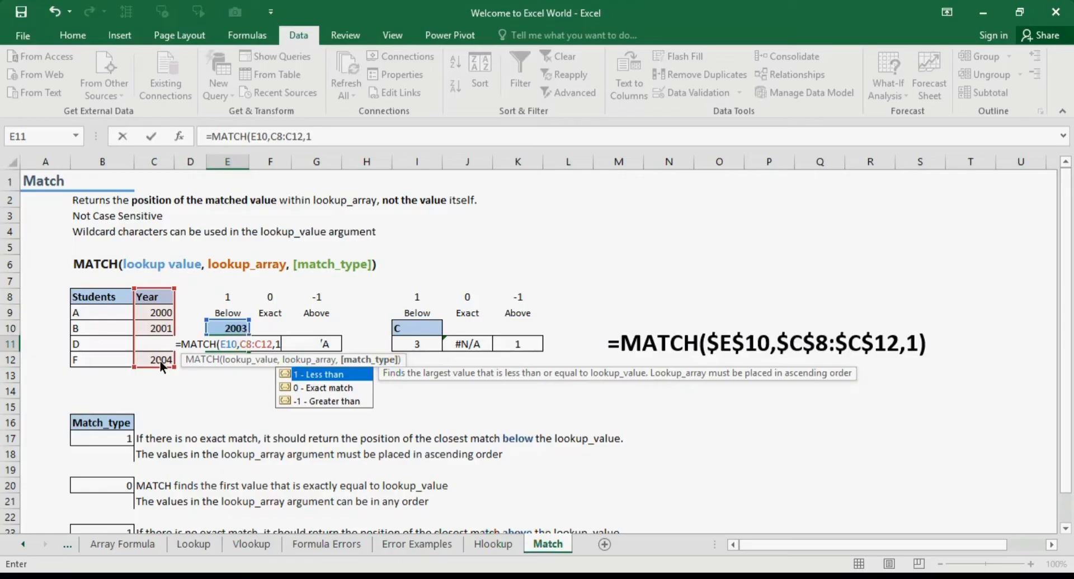
{"action": "type", "text": ")"}
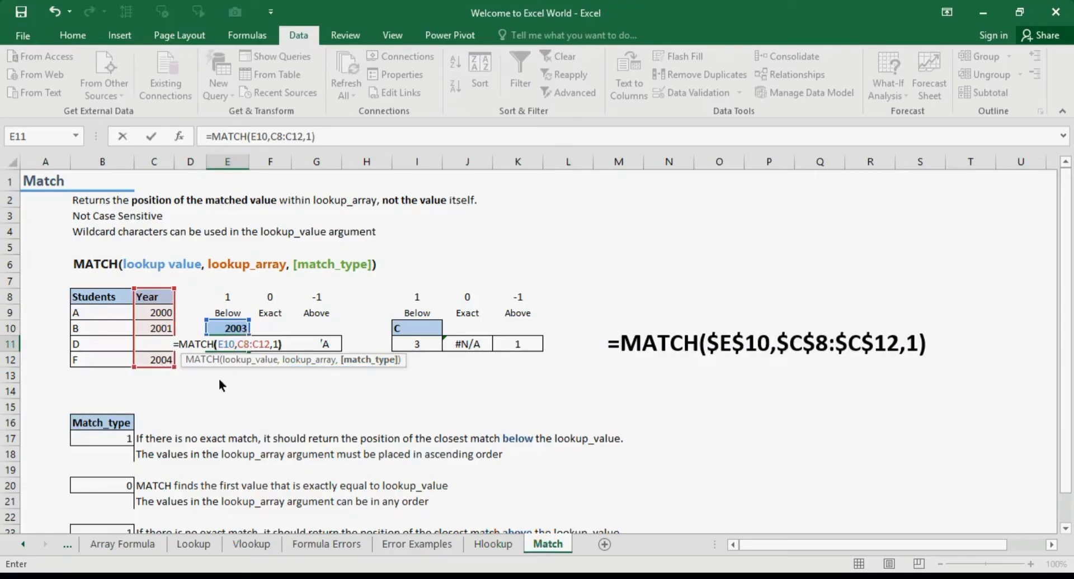
Make E10, C8 and C12 absolute references in the formula and confirm it
{"action": "left_click", "coordinate": [217, 340]}
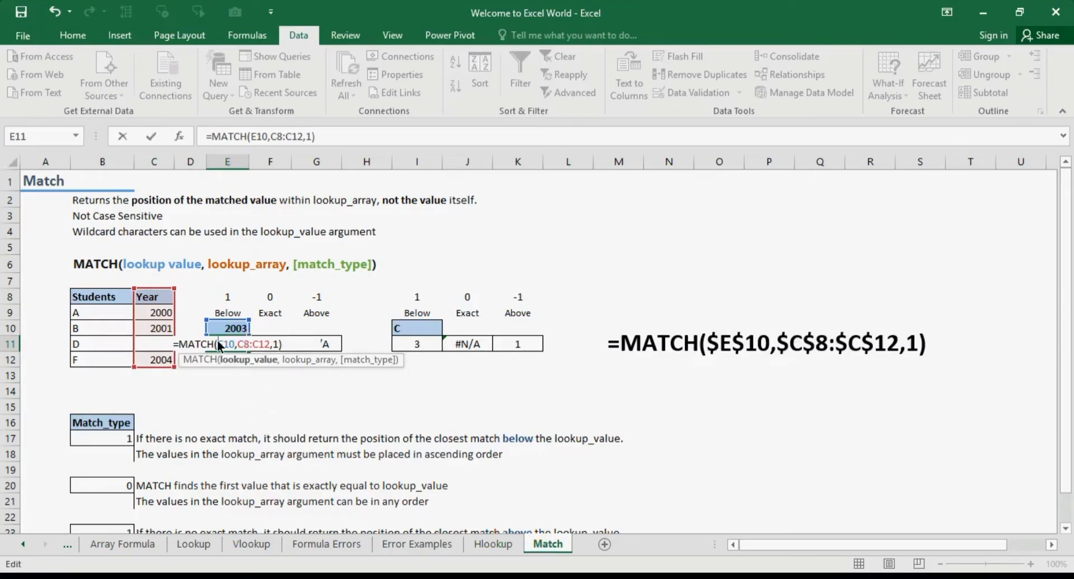
{"action": "key", "text": "F4"}
{"action": "left_click", "coordinate": [256, 345]}
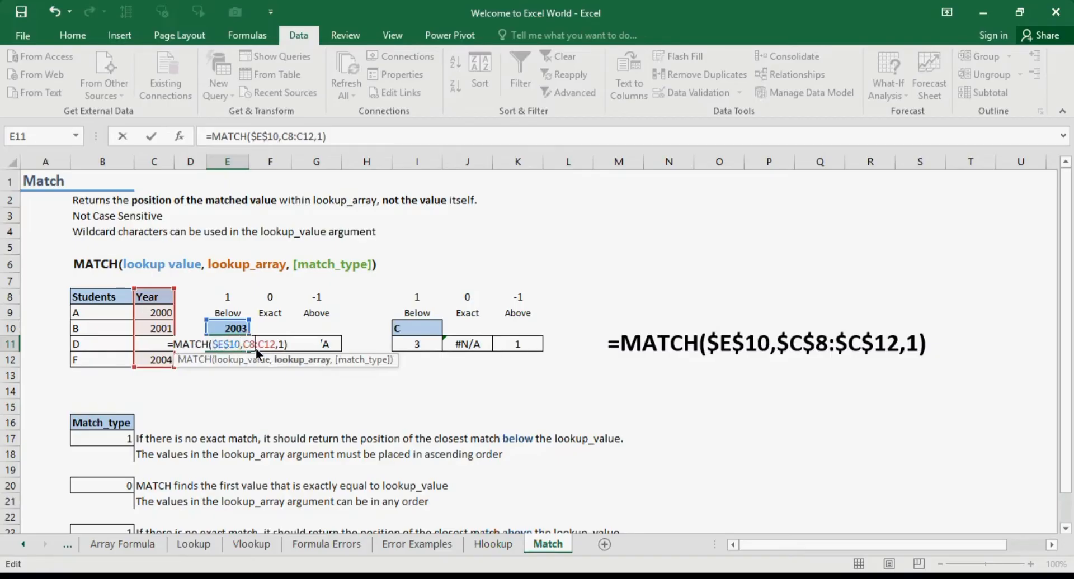
{"action": "key", "text": "F4"}
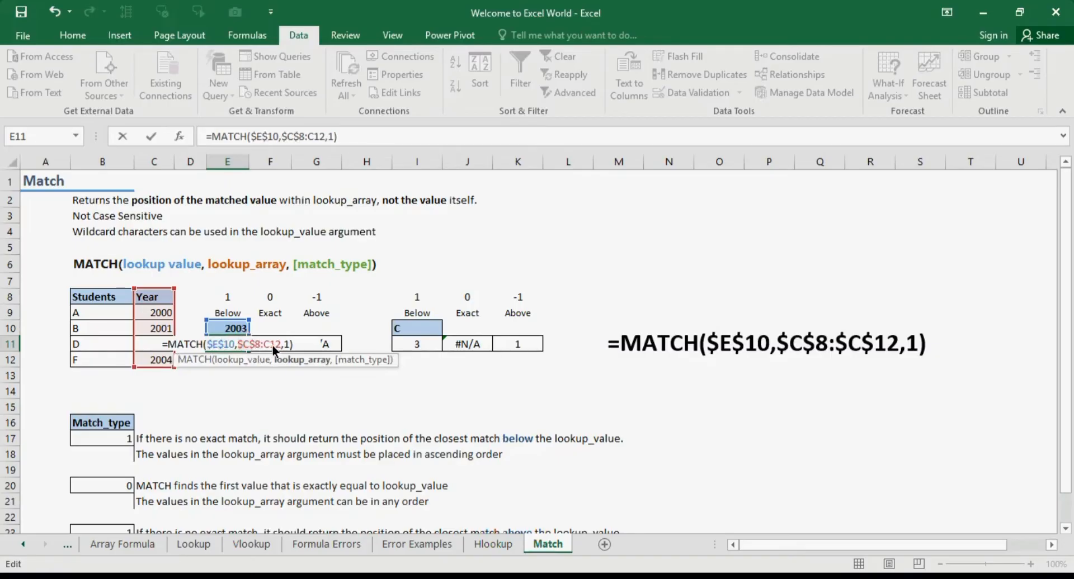
{"action": "left_click", "coordinate": [272, 345]}
{"action": "key", "text": "F4"}
{"action": "key", "text": "Return"}
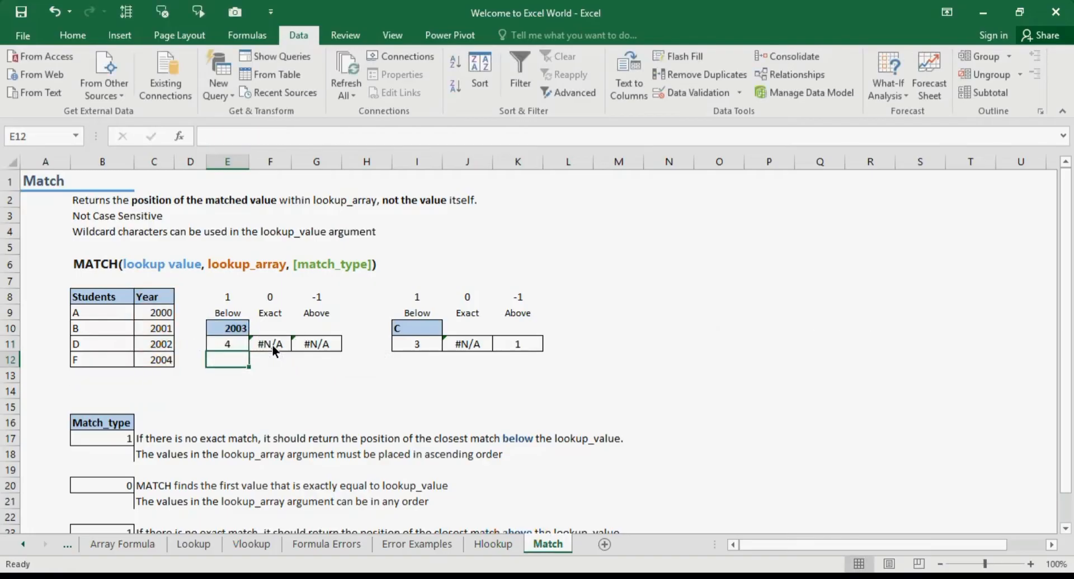
Fill the MATCH formula across into the Exact and Above result cells
{"action": "left_click", "coordinate": [236, 345]}
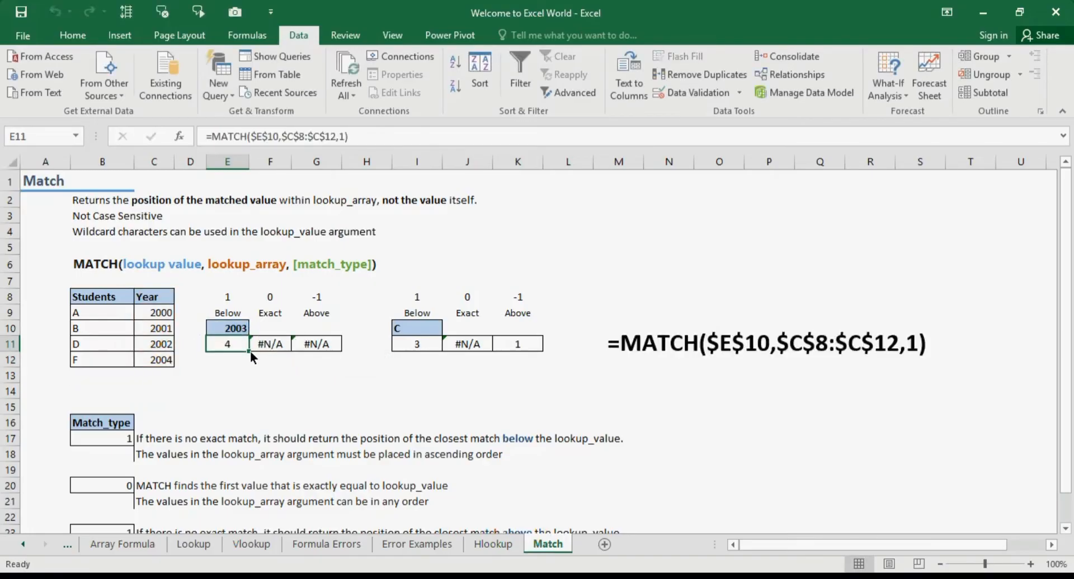
{"action": "left_click_drag", "start_coordinate": [250, 351], "coordinate": [320, 348]}
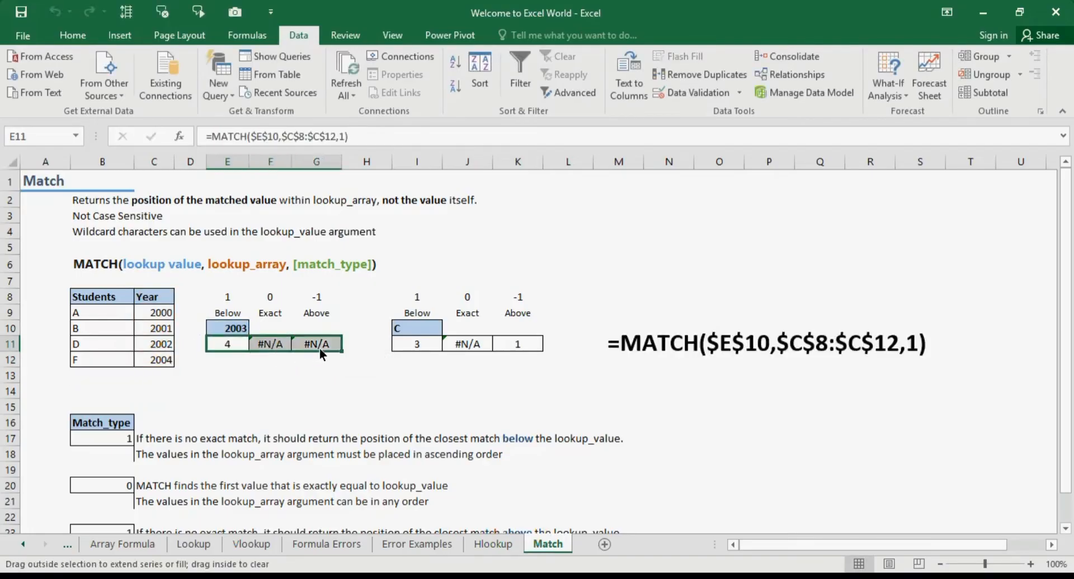
Change the Exact cell's match_type argument to 0
{"action": "left_click", "coordinate": [280, 345]}
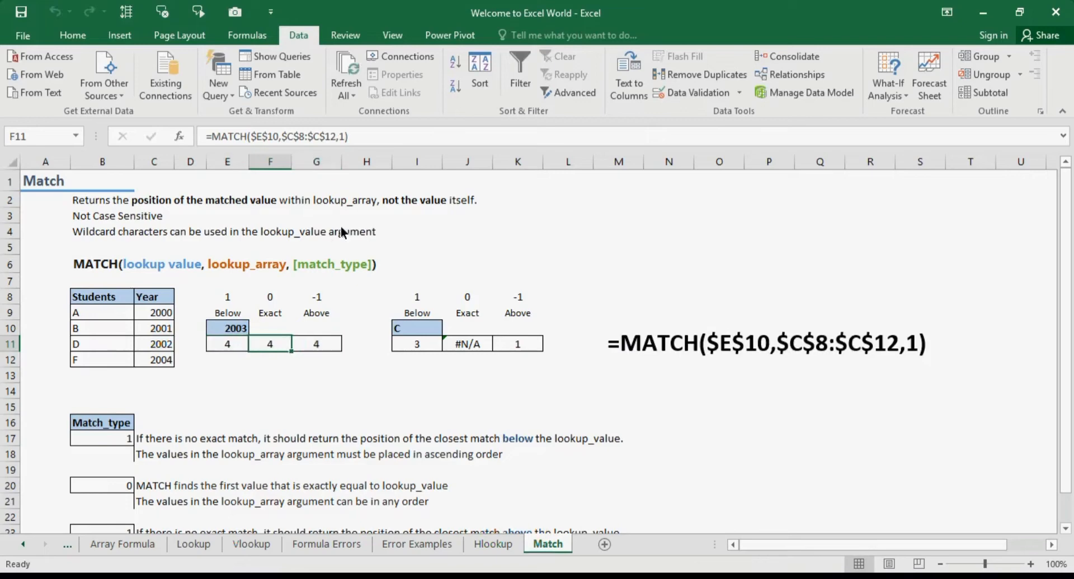
{"action": "left_click", "coordinate": [343, 136]}
{"action": "key", "text": "BackSpace"}
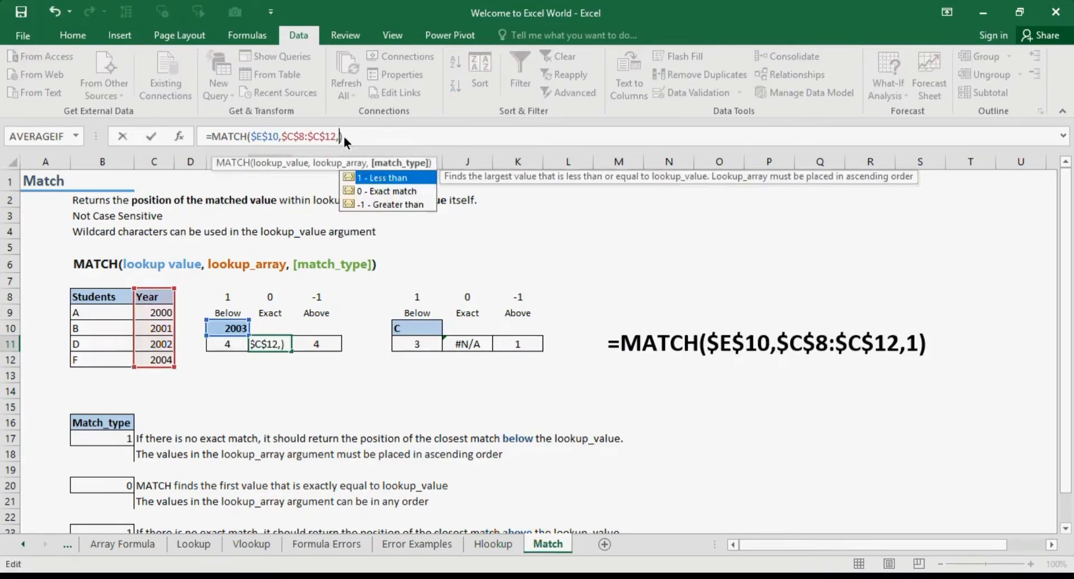
{"action": "type", "text": "0"}
{"action": "key", "text": "Return"}
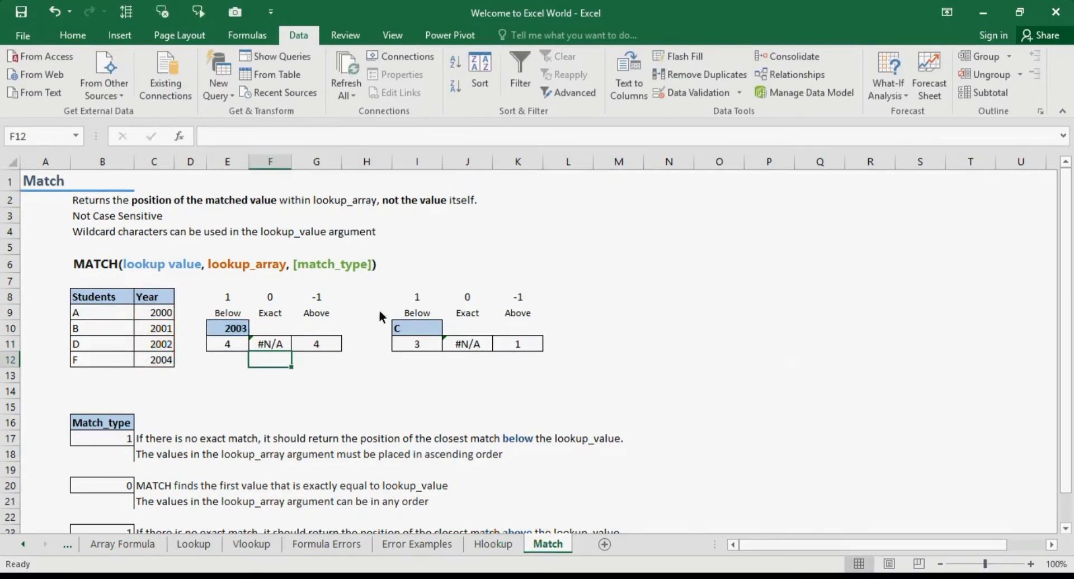
Change the Above cell's match_type argument to -1
{"action": "left_click", "coordinate": [326, 350]}
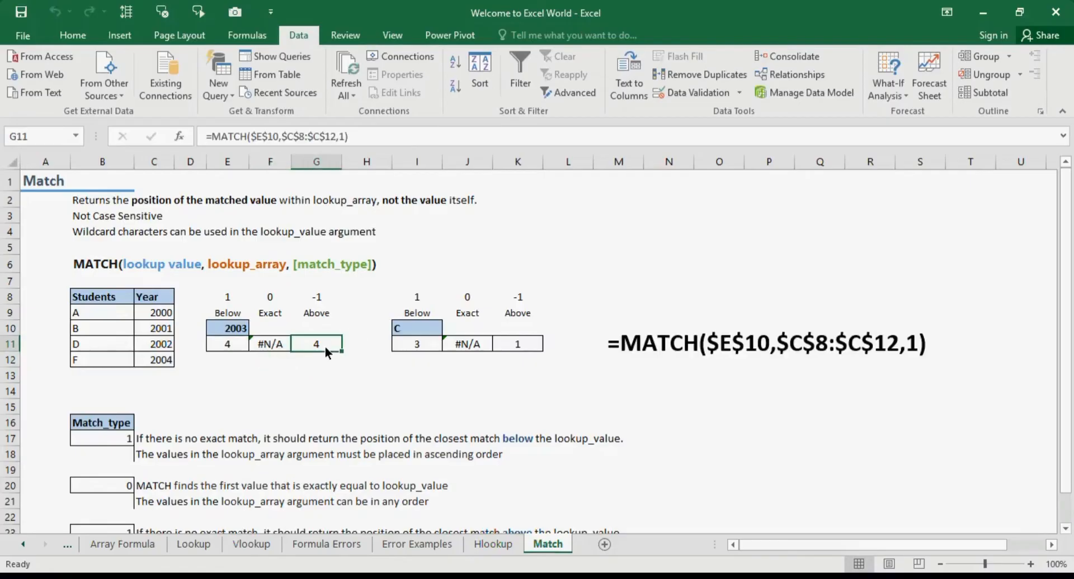
{"action": "left_click", "coordinate": [337, 136]}
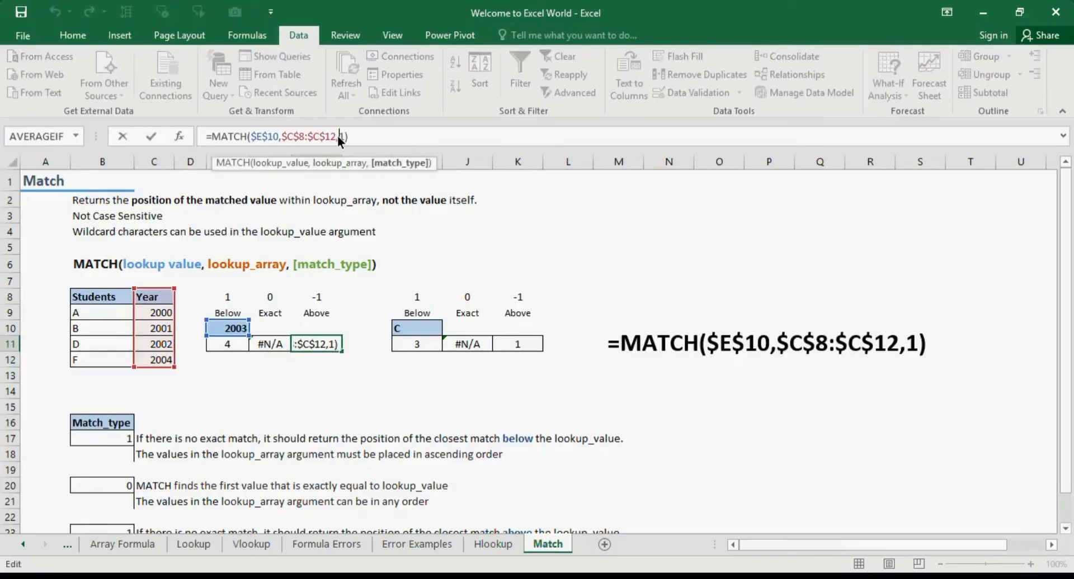
{"action": "key", "text": "Delete"}
{"action": "type", "text": "-1"}
{"action": "key", "text": "Return"}
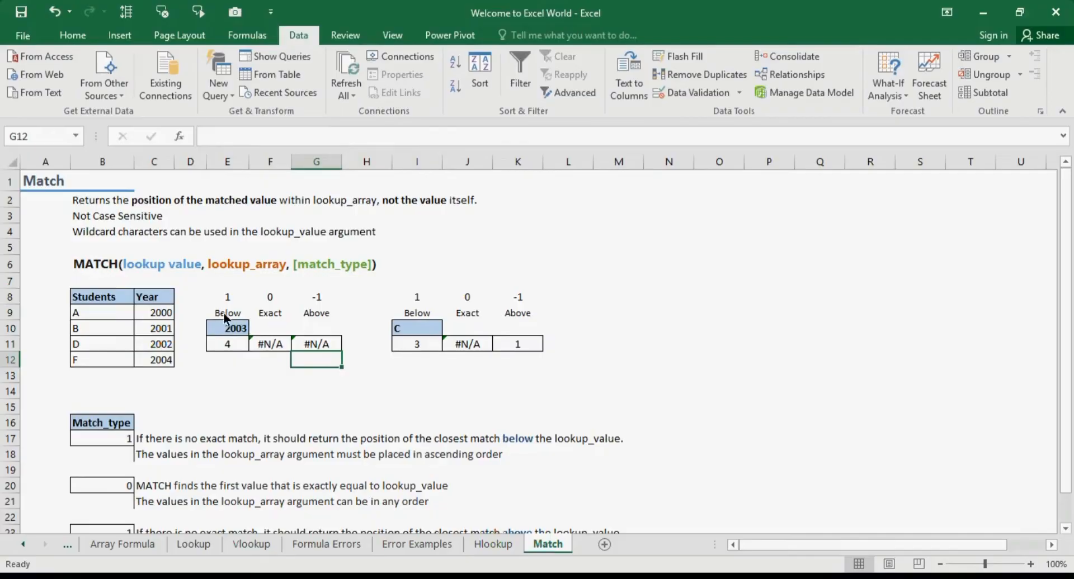
Review the Below formula's referenced lookup value and Year range in edit mode
{"action": "left_click", "coordinate": [225, 330]}
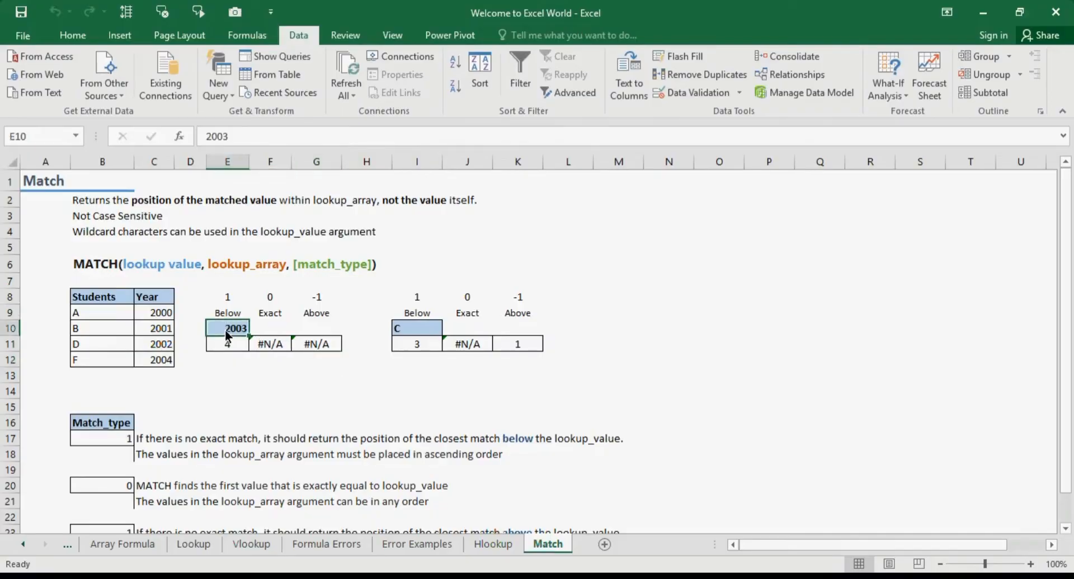
{"action": "left_click", "coordinate": [150, 300]}
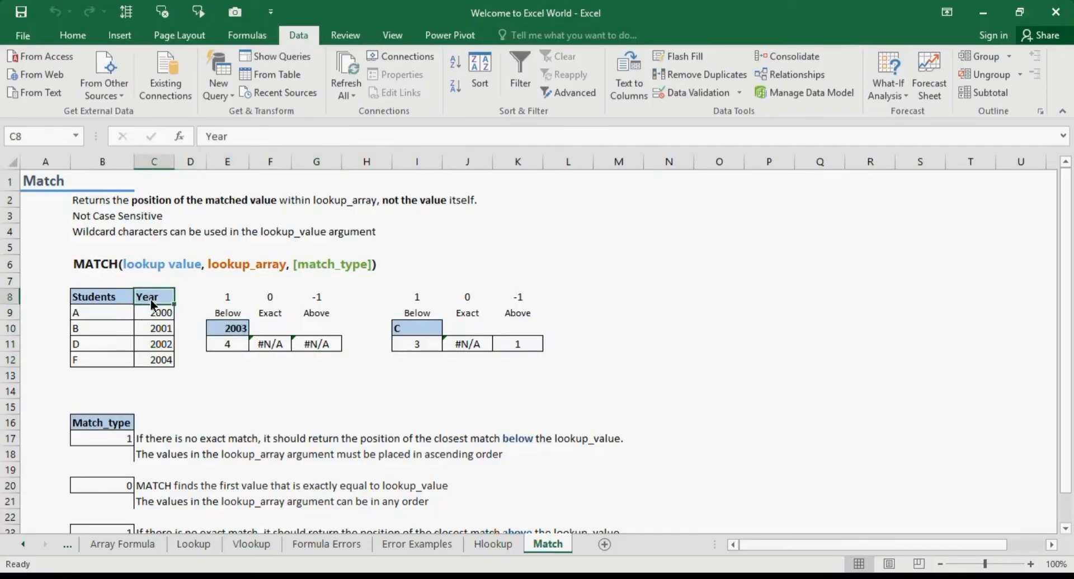
{"action": "left_click", "coordinate": [230, 344]}
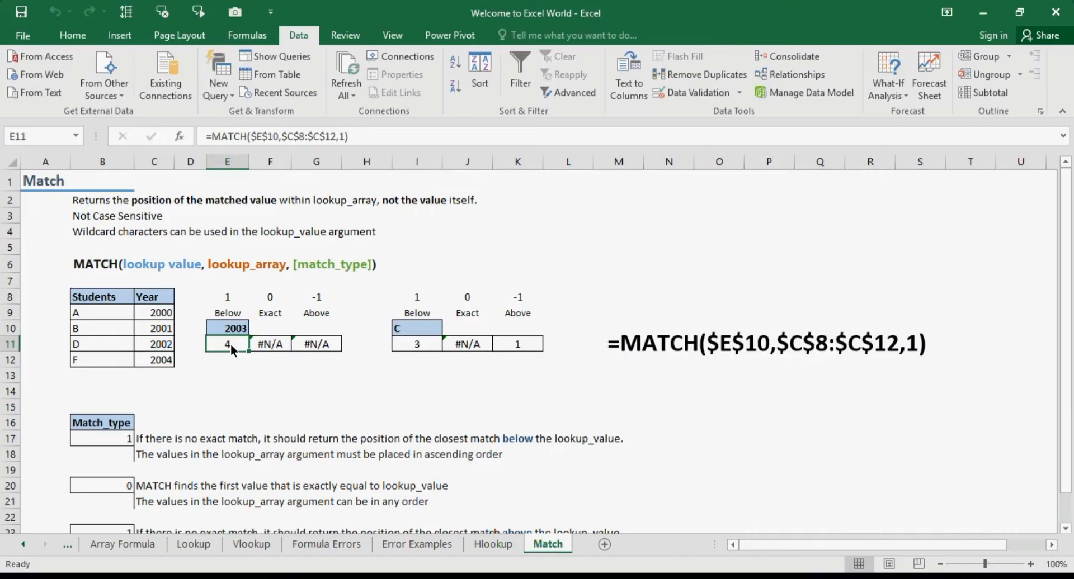
{"action": "double_click", "coordinate": [230, 344]}
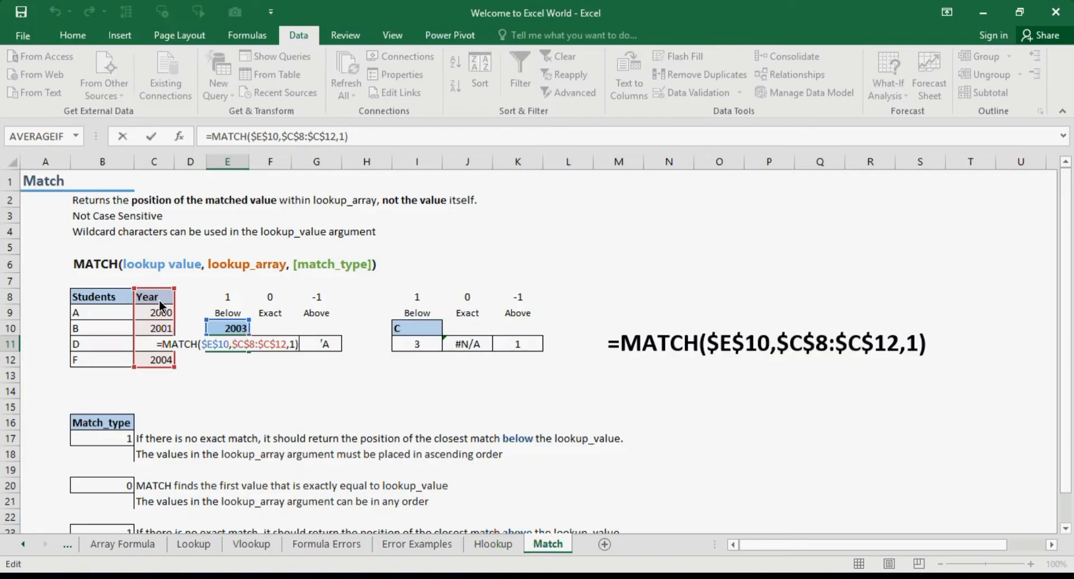
{"action": "key", "text": "Return"}
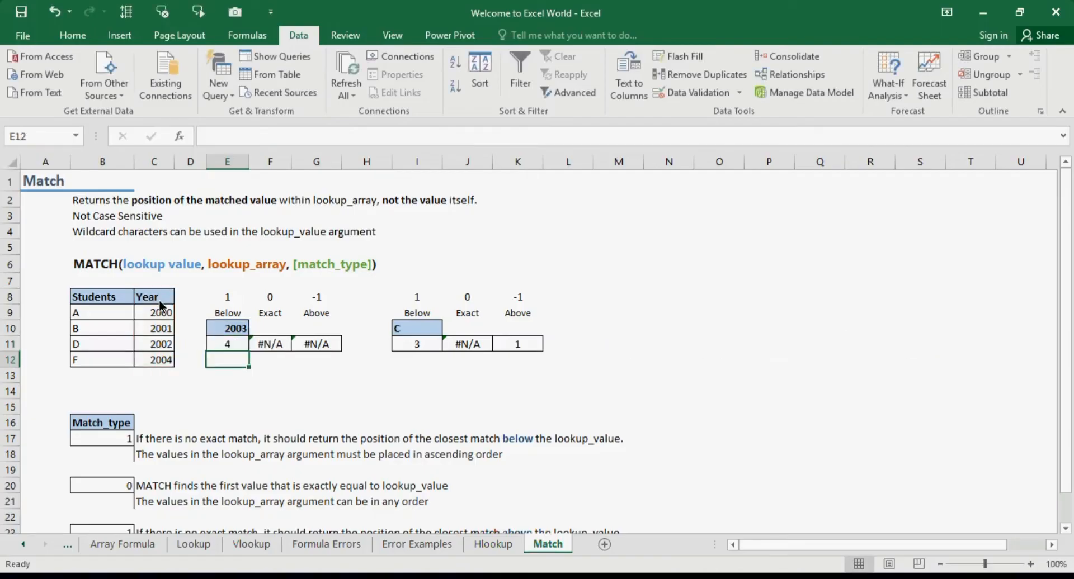
Step through the Year values from the header down, comparing them with 2003
{"action": "left_click", "coordinate": [243, 330]}
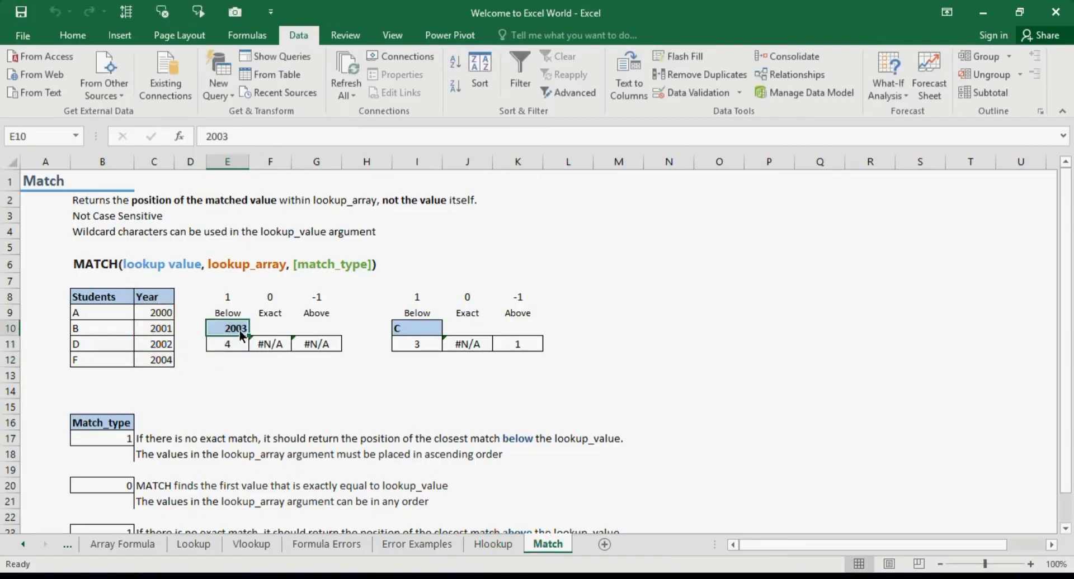
{"action": "left_click", "coordinate": [161, 302]}
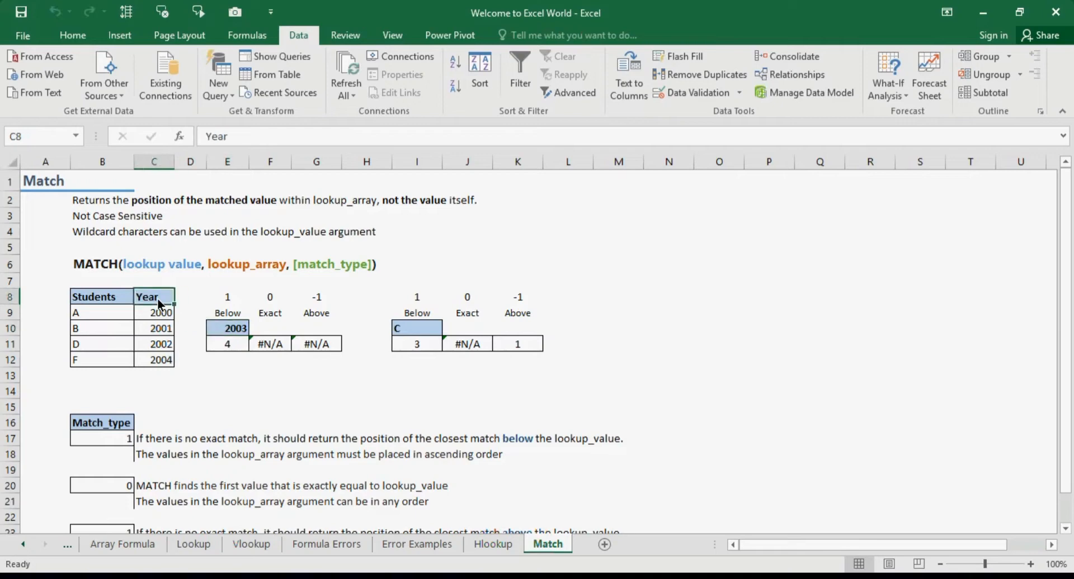
{"action": "key", "text": "Down"}
{"action": "key", "text": "Down"}
{"action": "key", "text": "Up"}
{"action": "key", "text": "Down"}
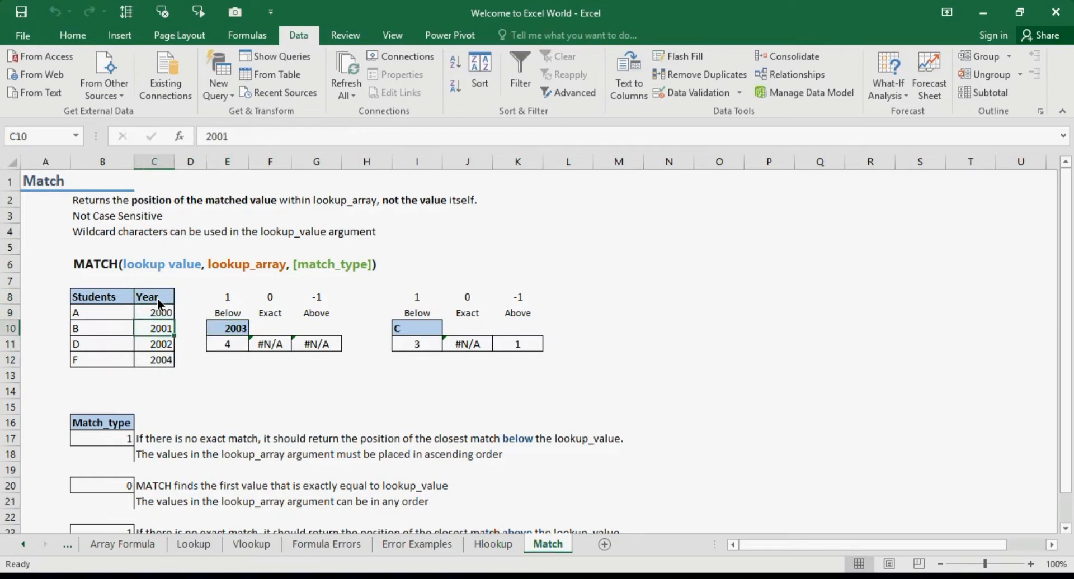
{"action": "key", "text": "Down"}
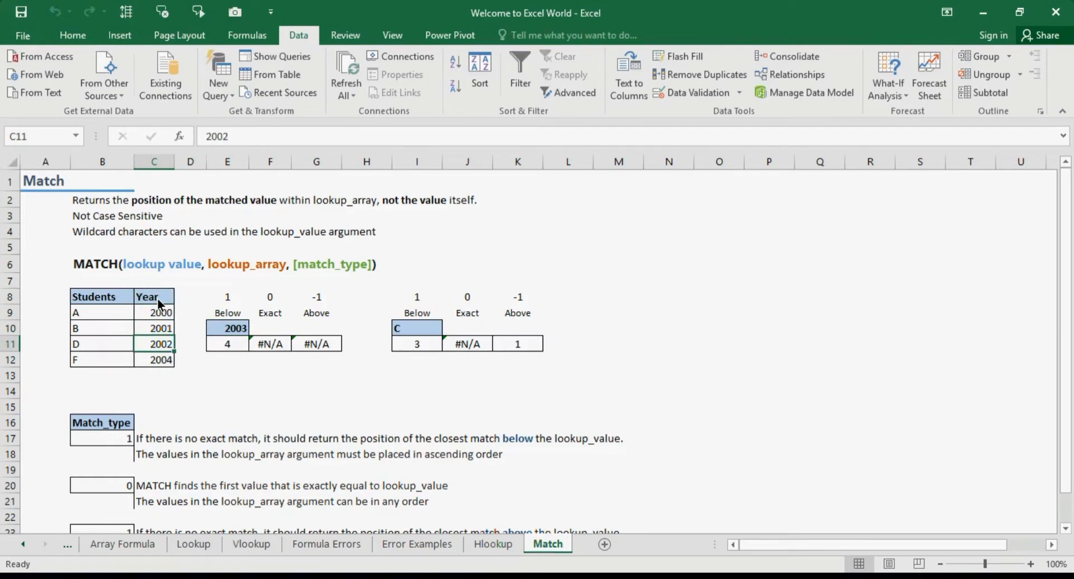
Compare the Below cell's lookup value 2003 and its formula with the Year values in the table
{"action": "left_click", "coordinate": [234, 330]}
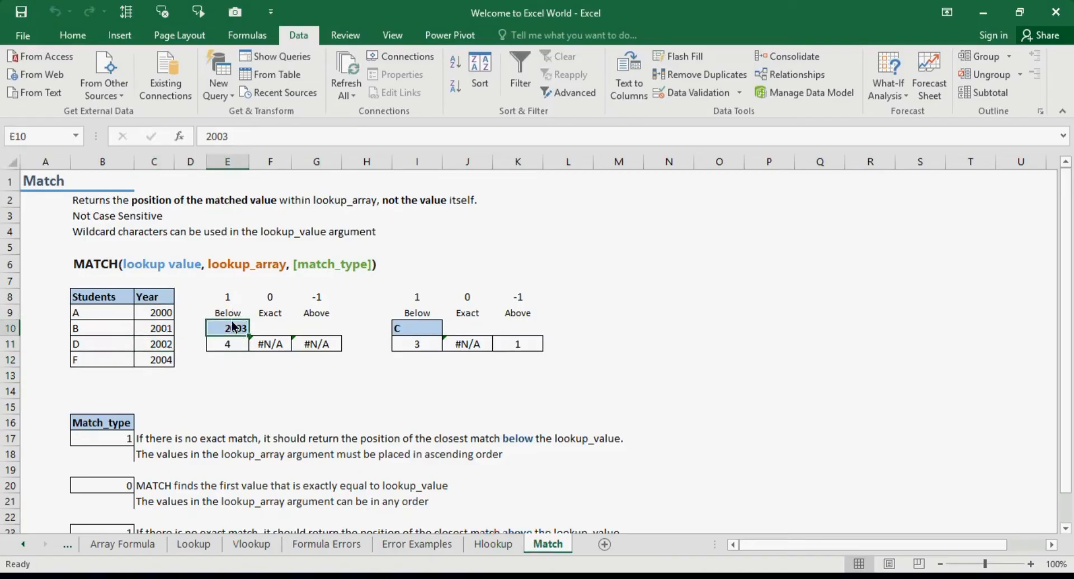
{"action": "left_click", "coordinate": [233, 342]}
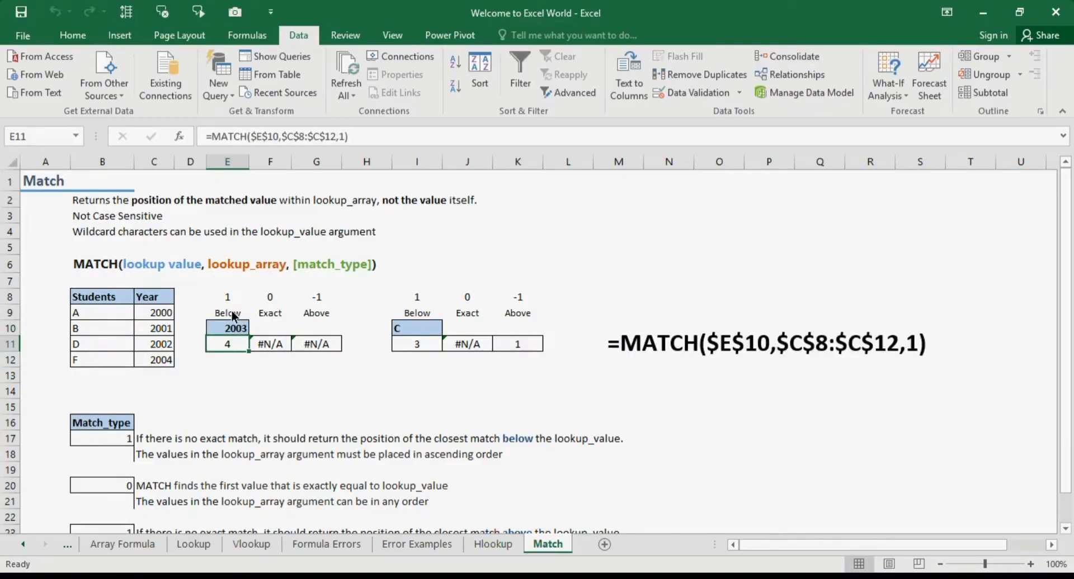
{"action": "left_click", "coordinate": [230, 319]}
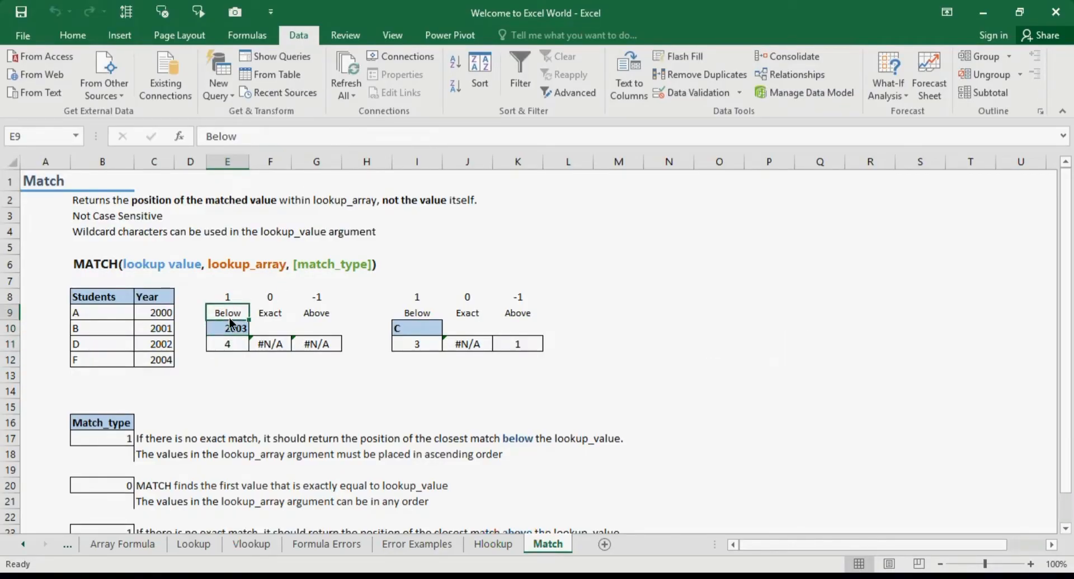
{"action": "left_click", "coordinate": [237, 350]}
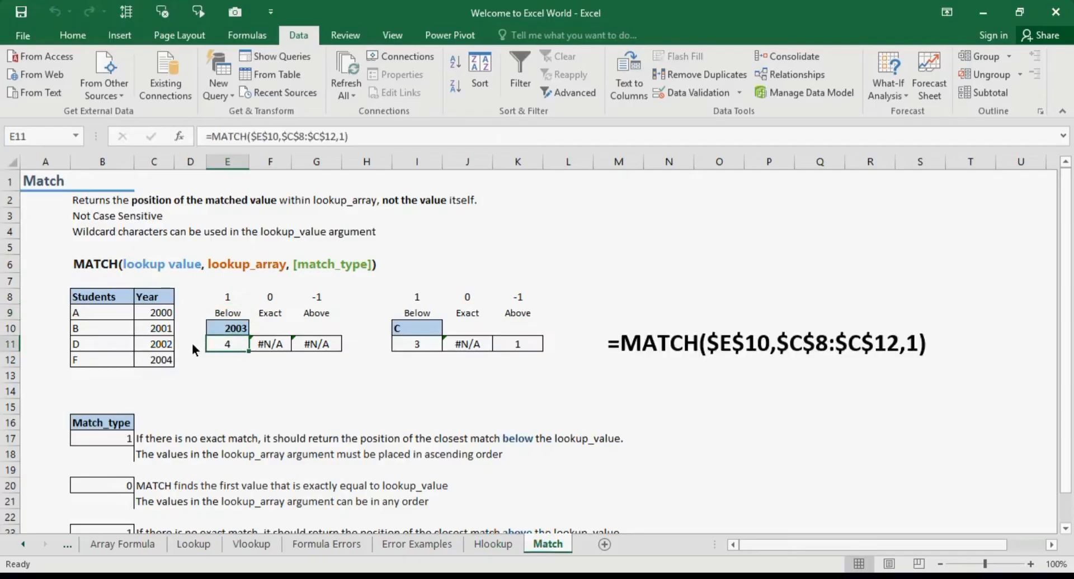
{"action": "left_click", "coordinate": [169, 348]}
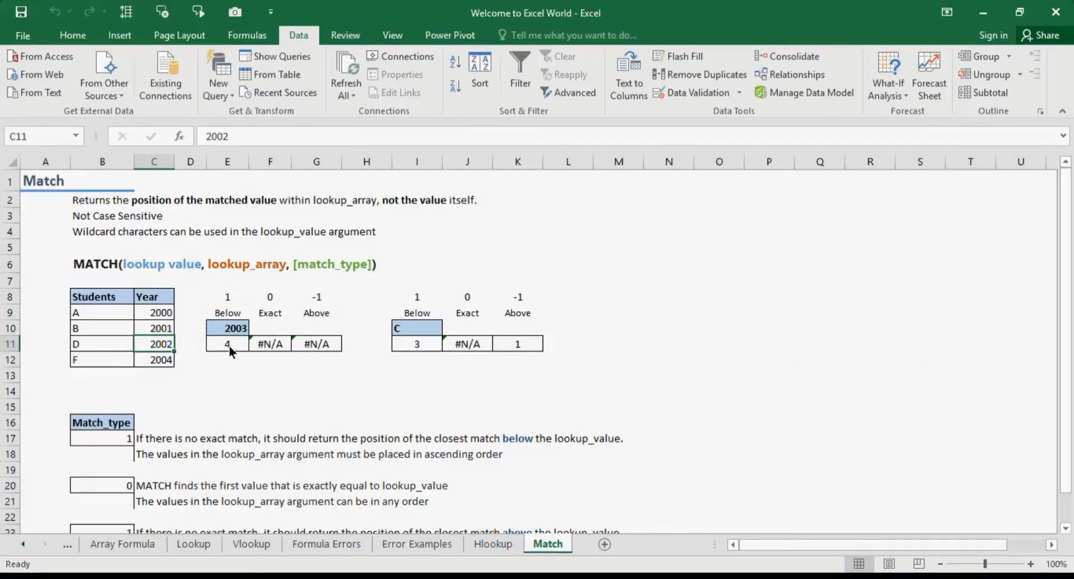
{"action": "left_click", "coordinate": [164, 303]}
{"action": "key", "text": "Down"}
{"action": "key", "text": "Down"}
{"action": "key", "text": "Down"}
{"action": "left_click", "coordinate": [230, 342]}
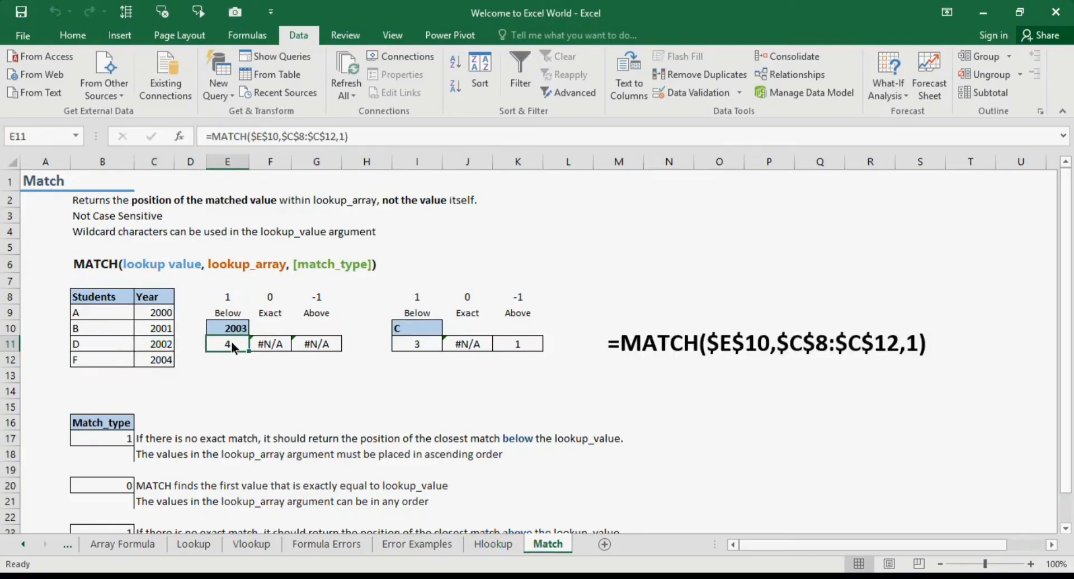
Review the Exact and Above formulas against the Year column and the table headers
{"action": "left_click", "coordinate": [283, 346]}
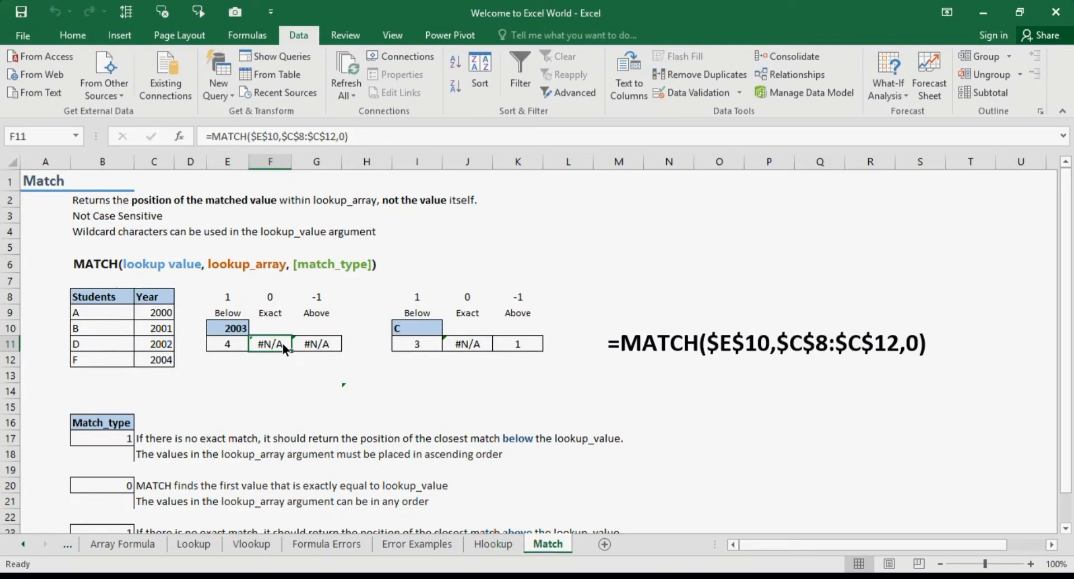
{"action": "left_click", "coordinate": [337, 346]}
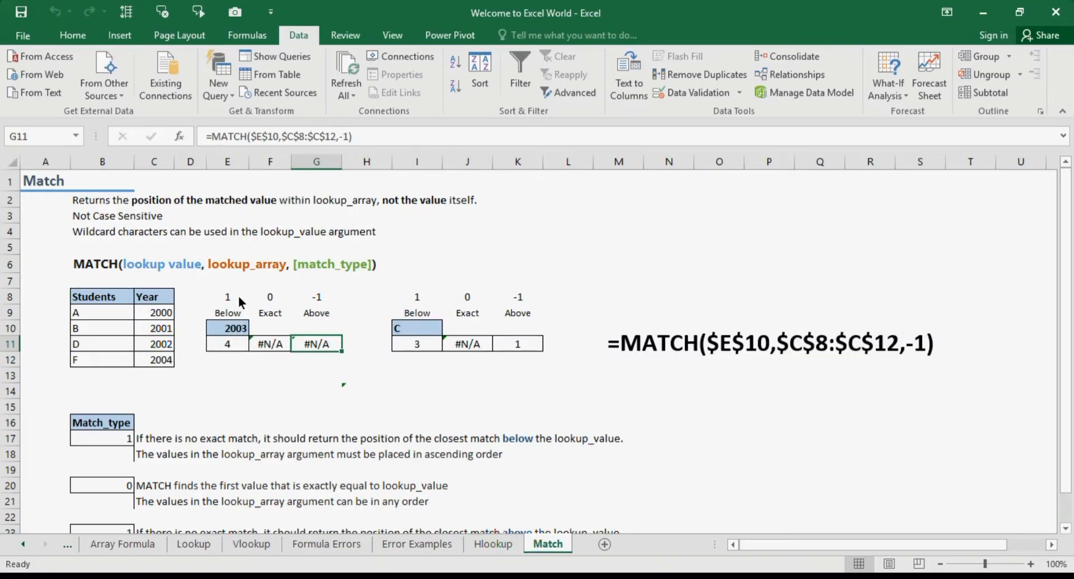
{"action": "left_click", "coordinate": [158, 302]}
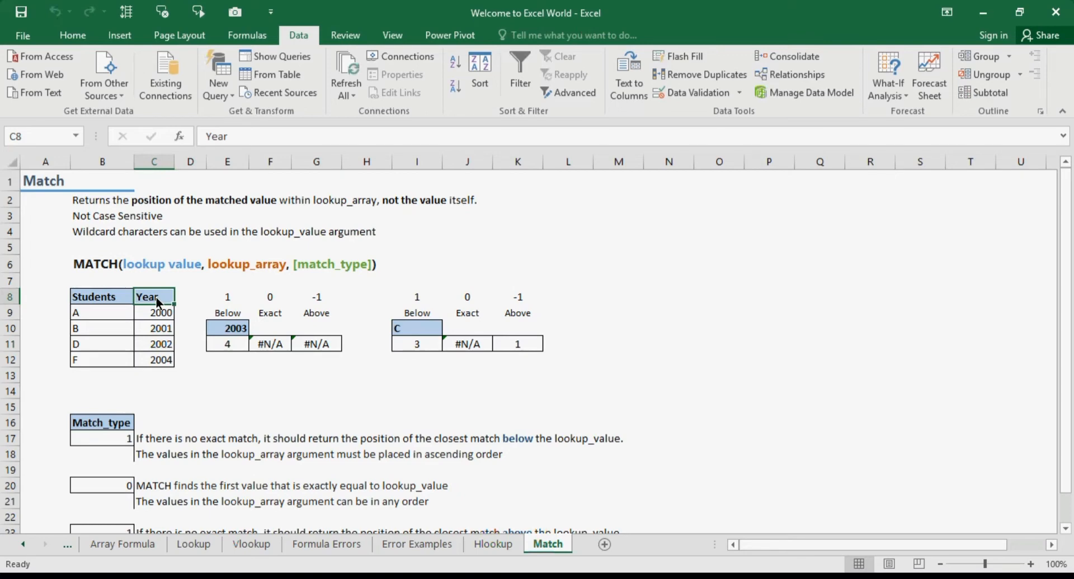
{"action": "left_click", "coordinate": [232, 342]}
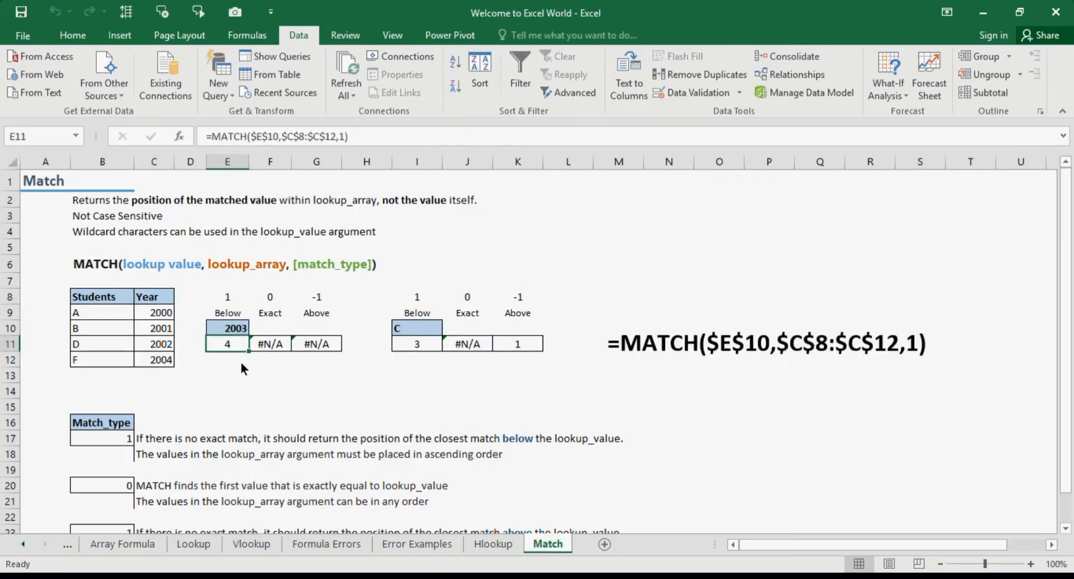
{"action": "left_click", "coordinate": [322, 344]}
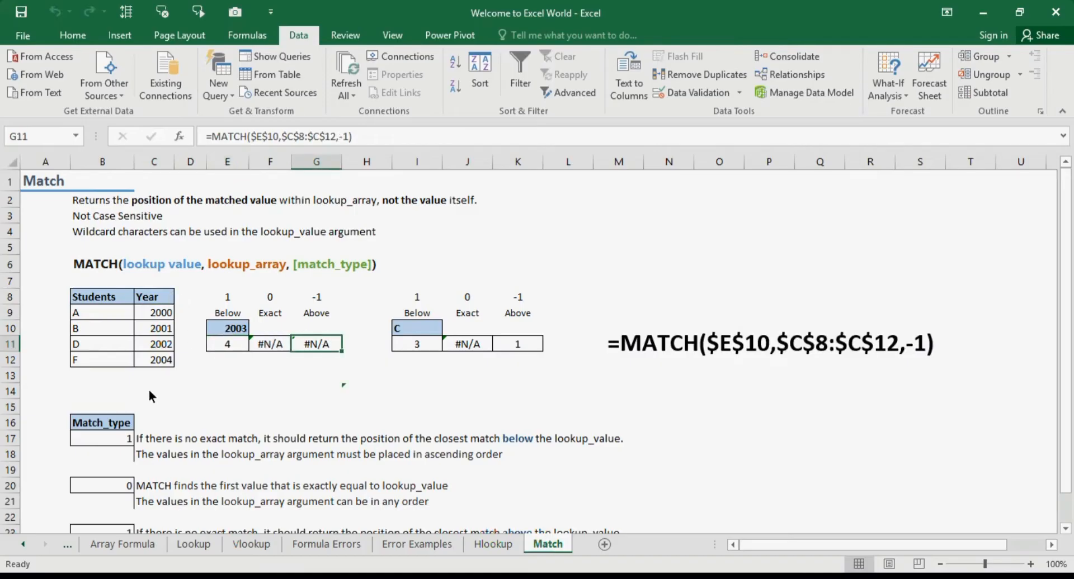
{"action": "left_click", "coordinate": [119, 299]}
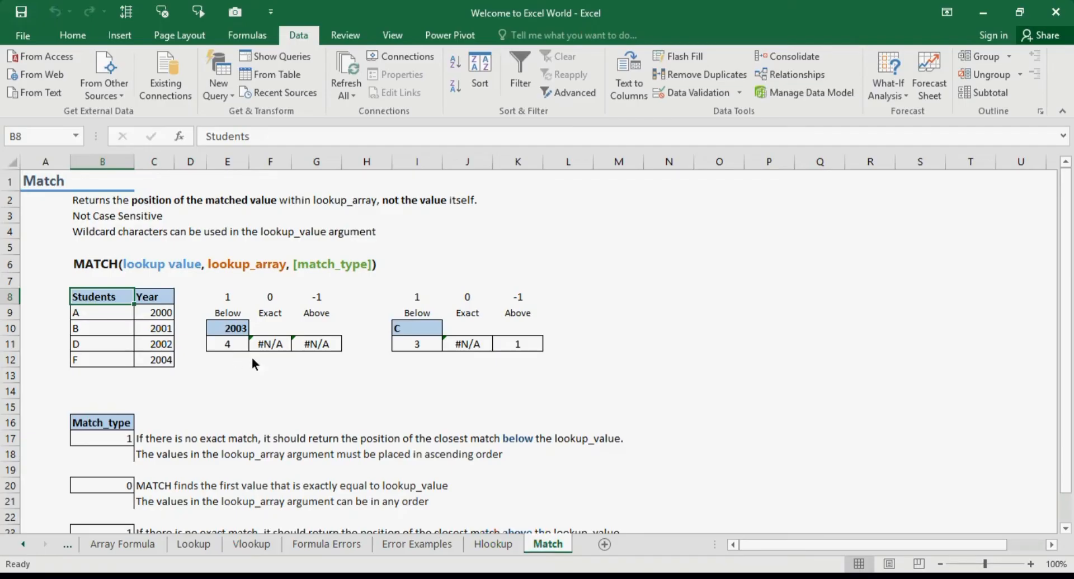
{"action": "left_click", "coordinate": [326, 341]}
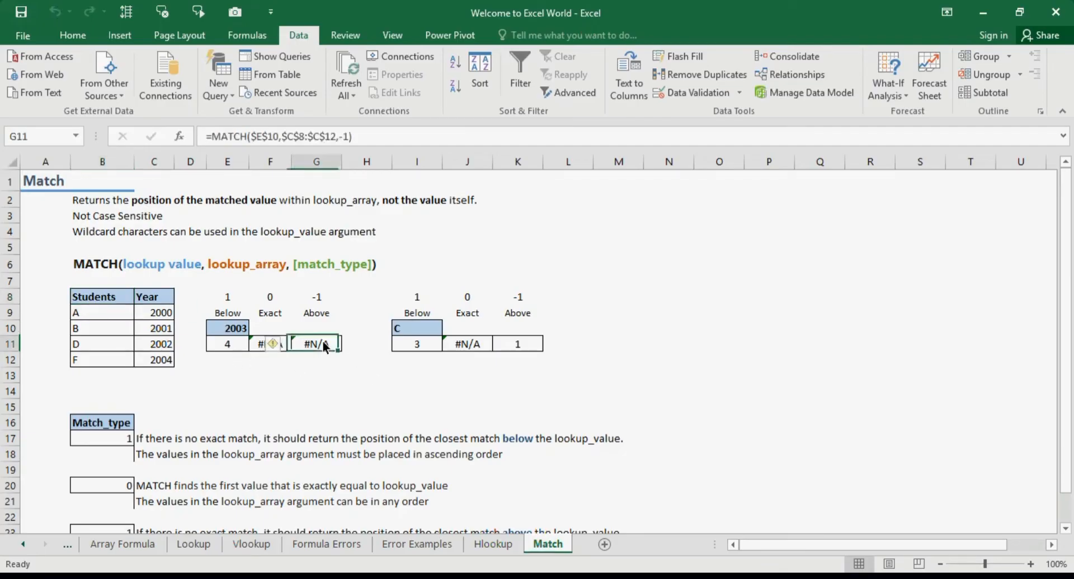
Select the Students/Year table and sort it by Year from Largest to Smallest
{"action": "left_click", "coordinate": [103, 300]}
{"action": "key", "text": "ctrl+shift+Right"}
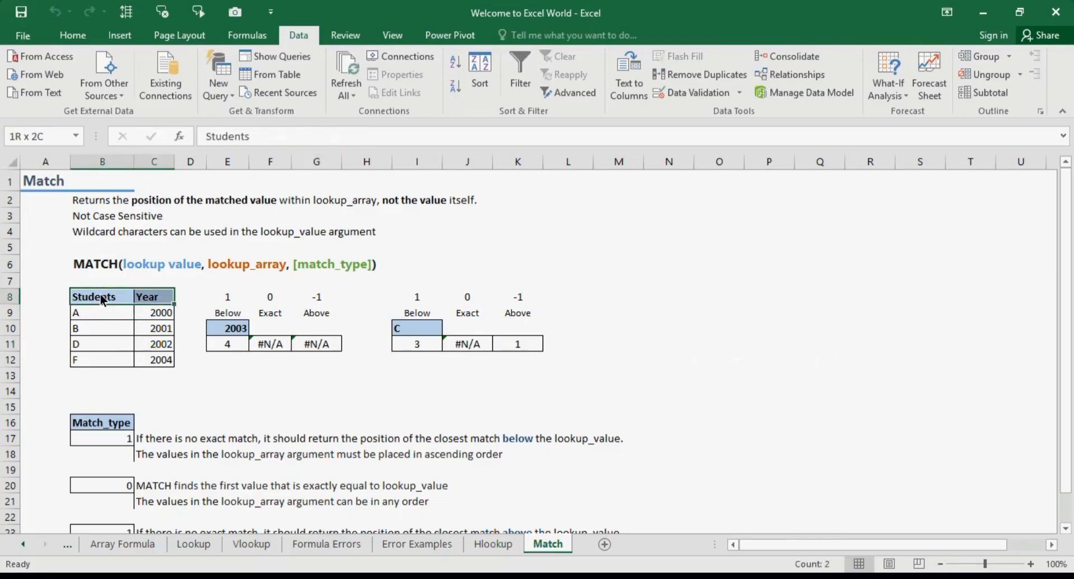
{"action": "key", "text": "ctrl+shift+Down"}
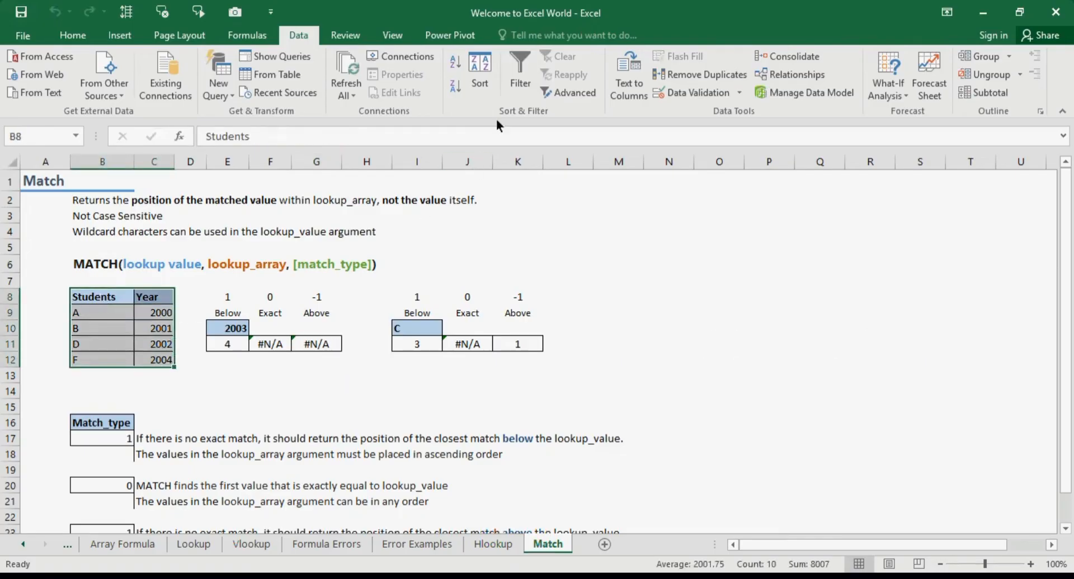
{"action": "left_click", "coordinate": [490, 56]}
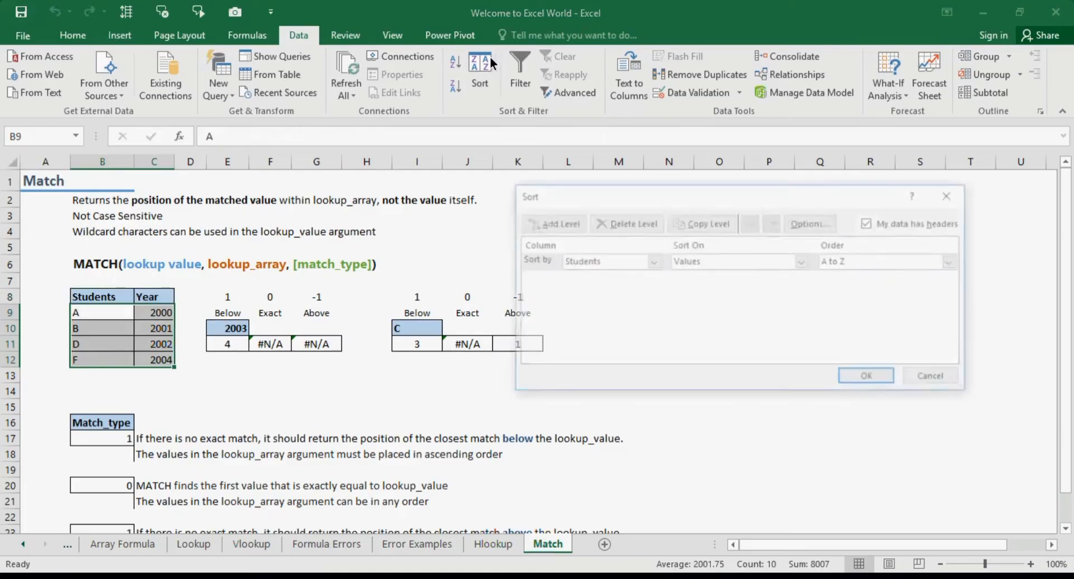
{"action": "left_click", "coordinate": [632, 261]}
{"action": "left_click", "coordinate": [632, 288]}
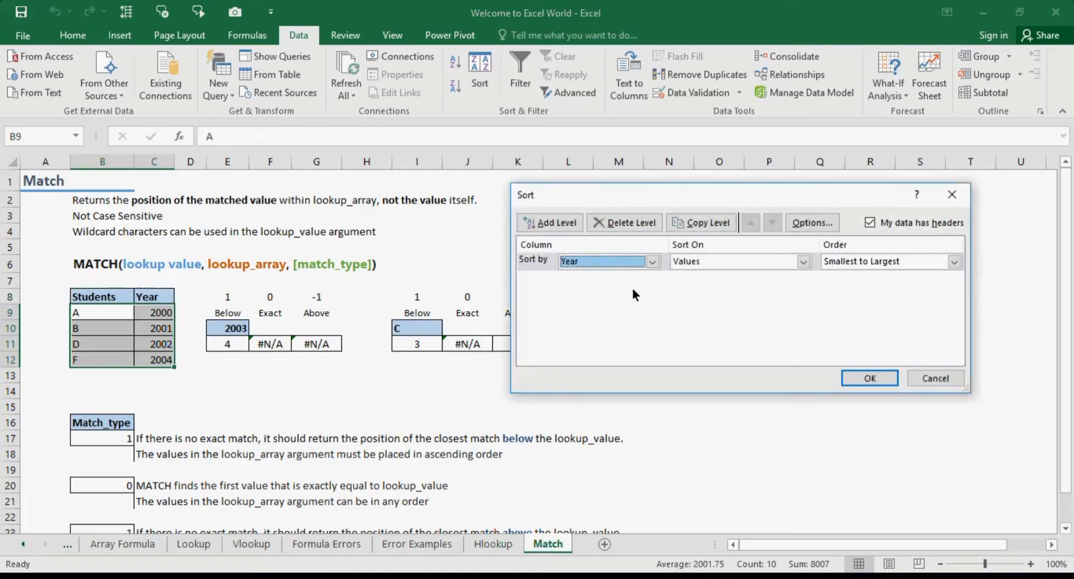
{"action": "left_click", "coordinate": [865, 262]}
{"action": "left_click", "coordinate": [870, 285]}
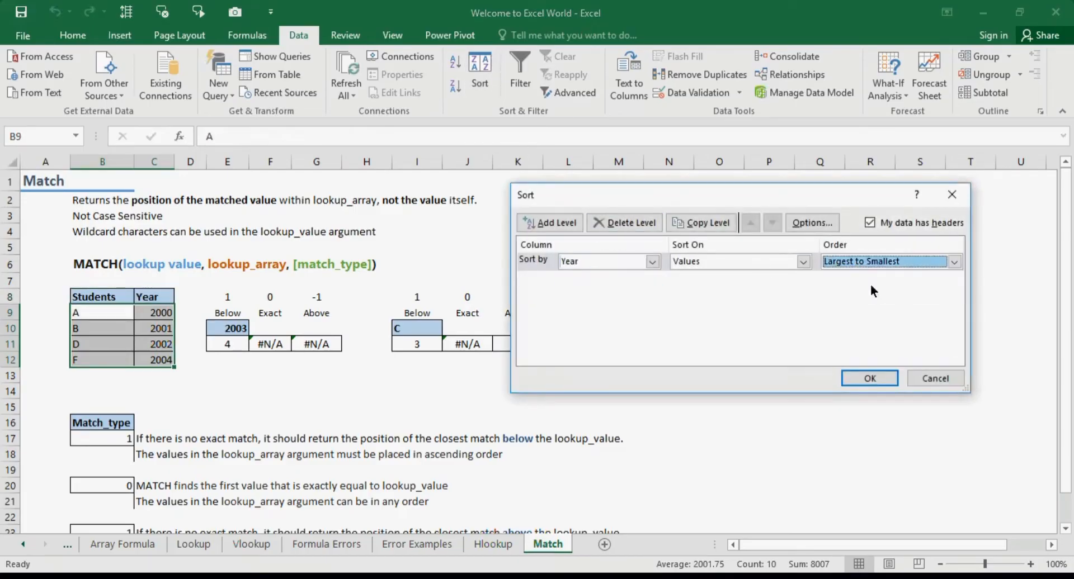
{"action": "left_click", "coordinate": [888, 381]}
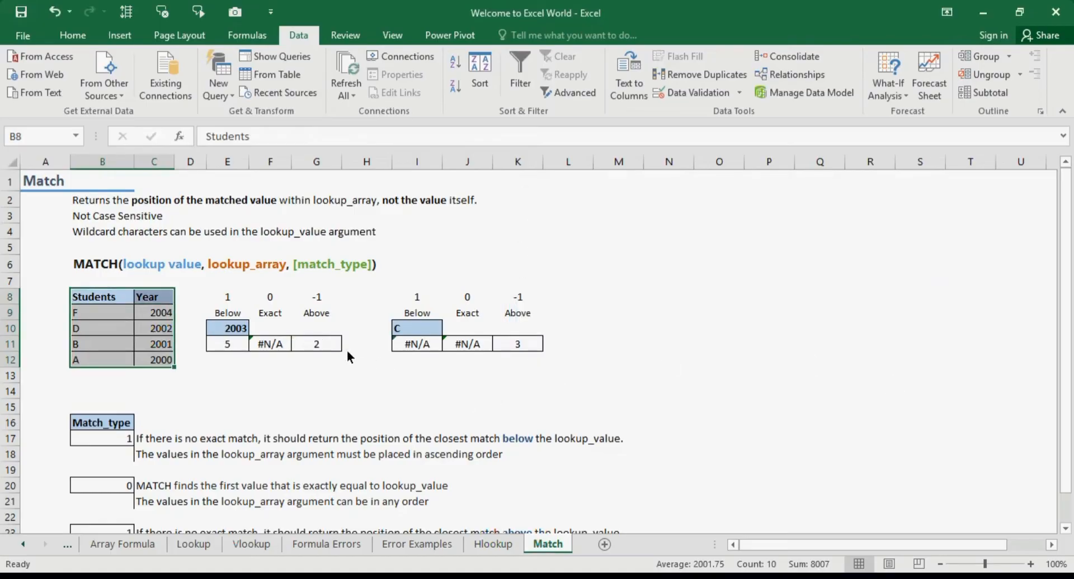
Step through the re-sorted Year values and compare them with the Below and Above results
{"action": "left_click", "coordinate": [331, 347]}
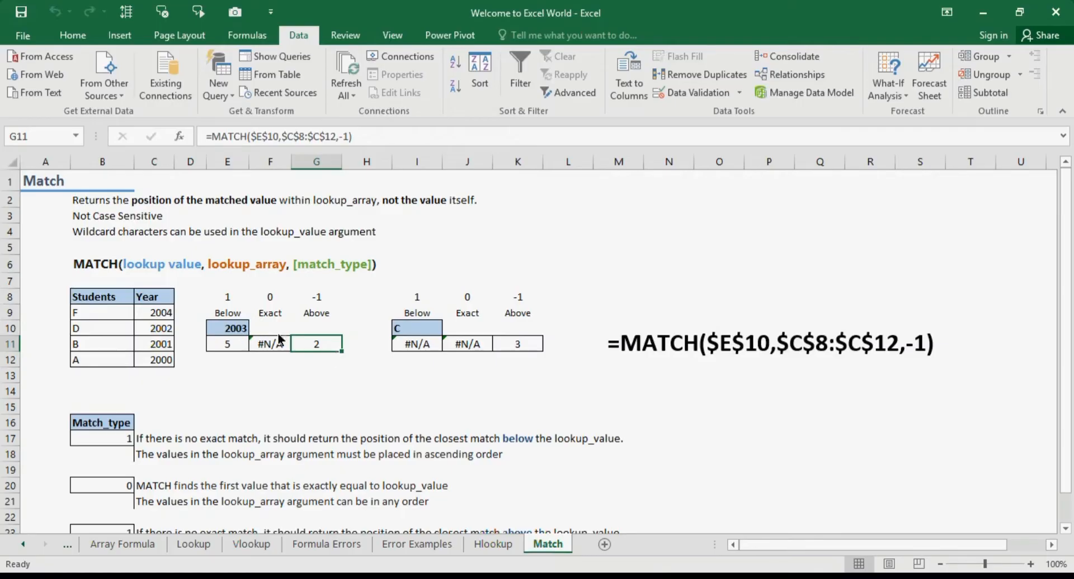
{"action": "left_click", "coordinate": [154, 300]}
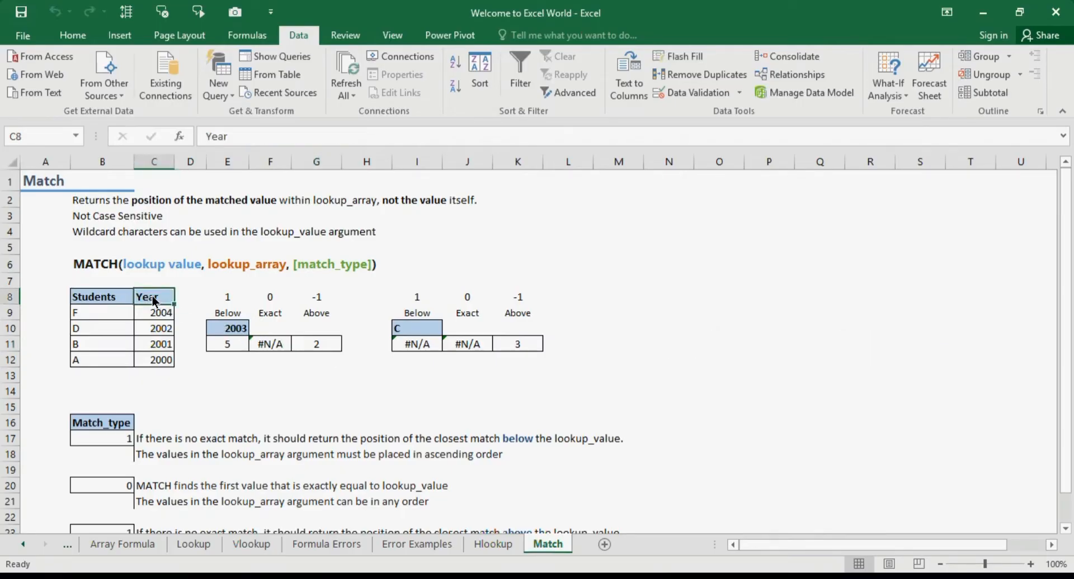
{"action": "key", "text": "Down"}
{"action": "left_click", "coordinate": [338, 347]}
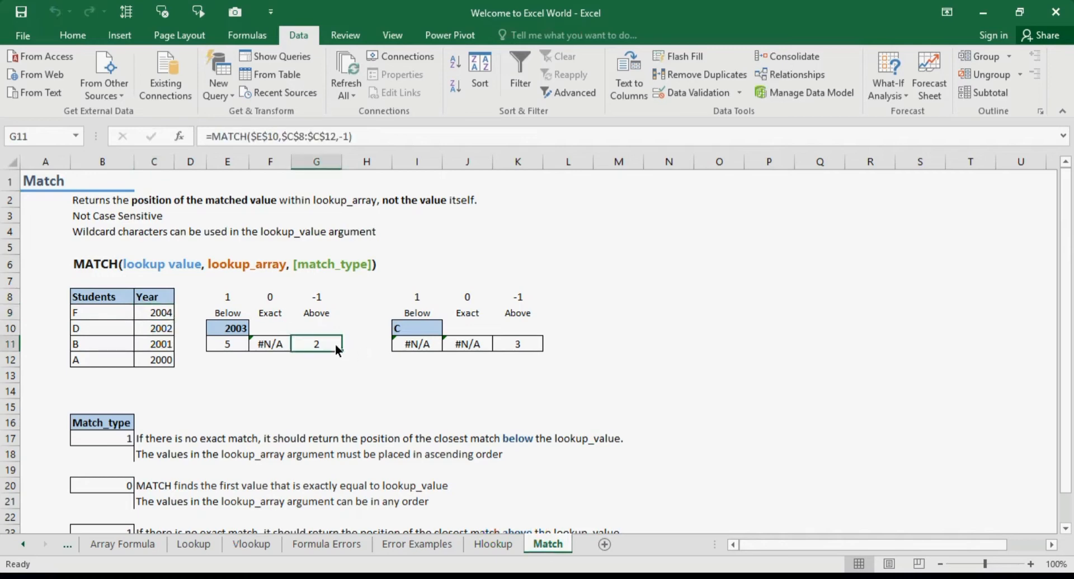
{"action": "left_click", "coordinate": [230, 350]}
{"action": "left_click", "coordinate": [161, 336]}
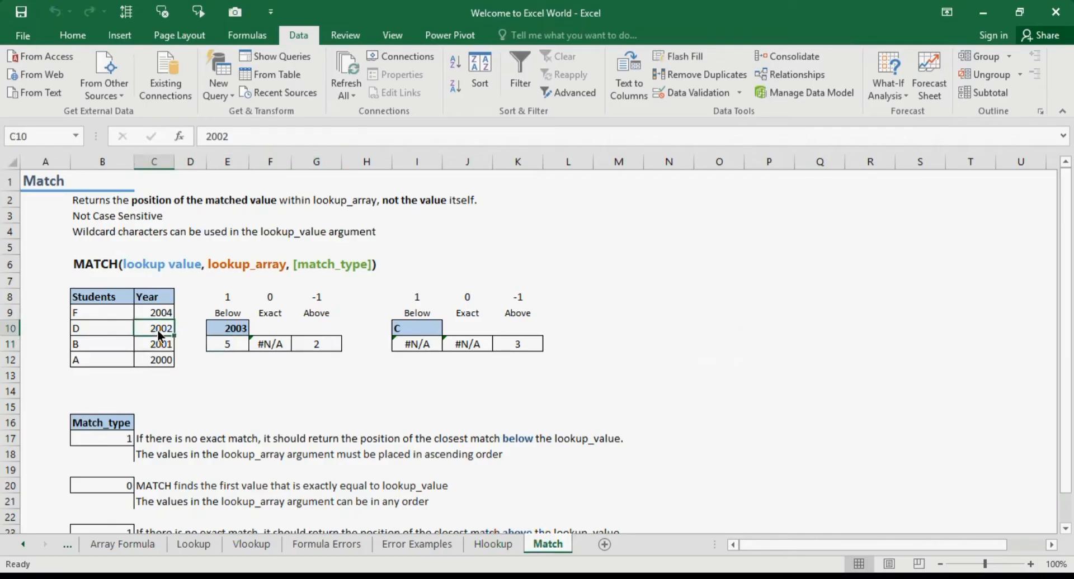
{"action": "left_click", "coordinate": [171, 294]}
{"action": "key", "text": "Down"}
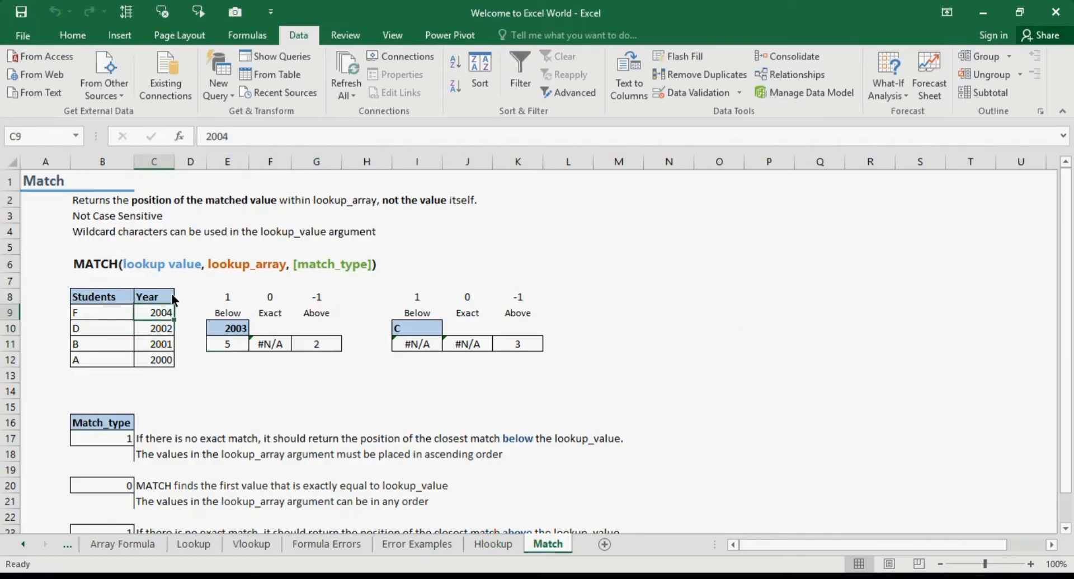
{"action": "key", "text": "Down"}
{"action": "left_click", "coordinate": [238, 344]}
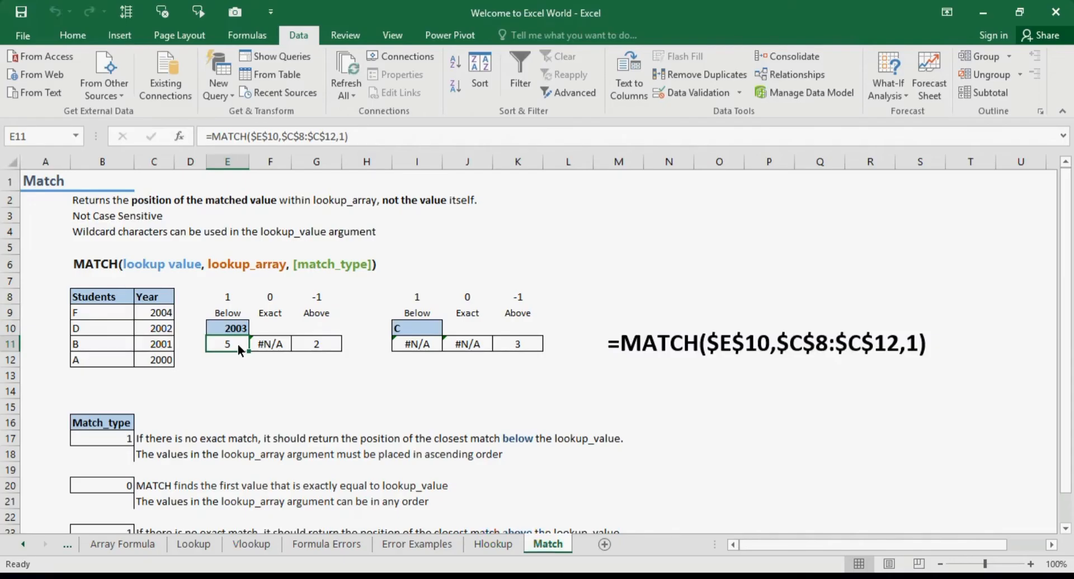
Review the second example's lookup value C against the Students column entries
{"action": "left_click", "coordinate": [425, 332]}
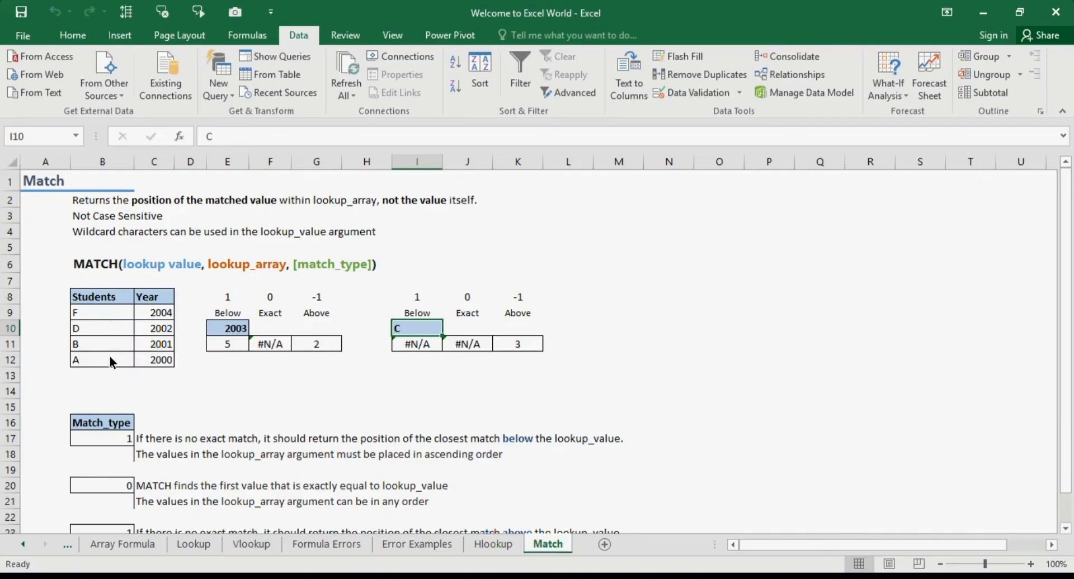
{"action": "left_click", "coordinate": [126, 299]}
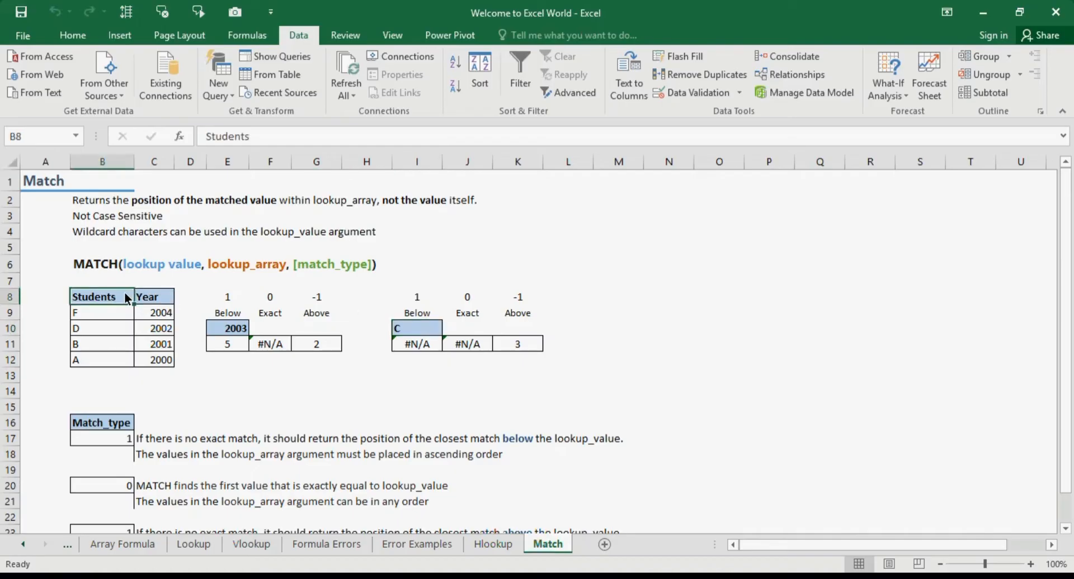
{"action": "key", "text": "Down"}
{"action": "key", "text": "Down"}
{"action": "key", "text": "Down"}
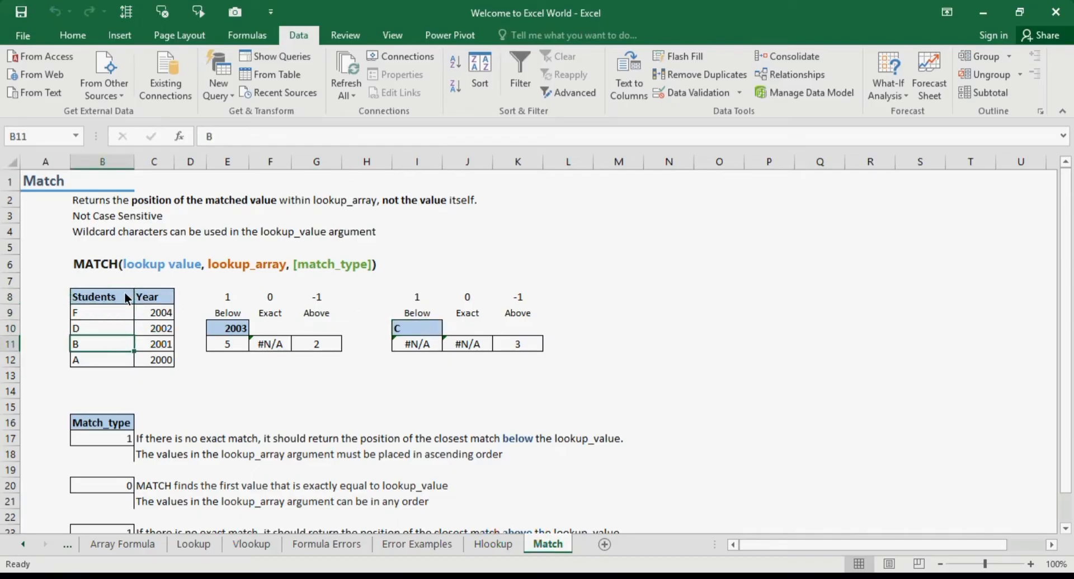
{"action": "left_click", "coordinate": [433, 330]}
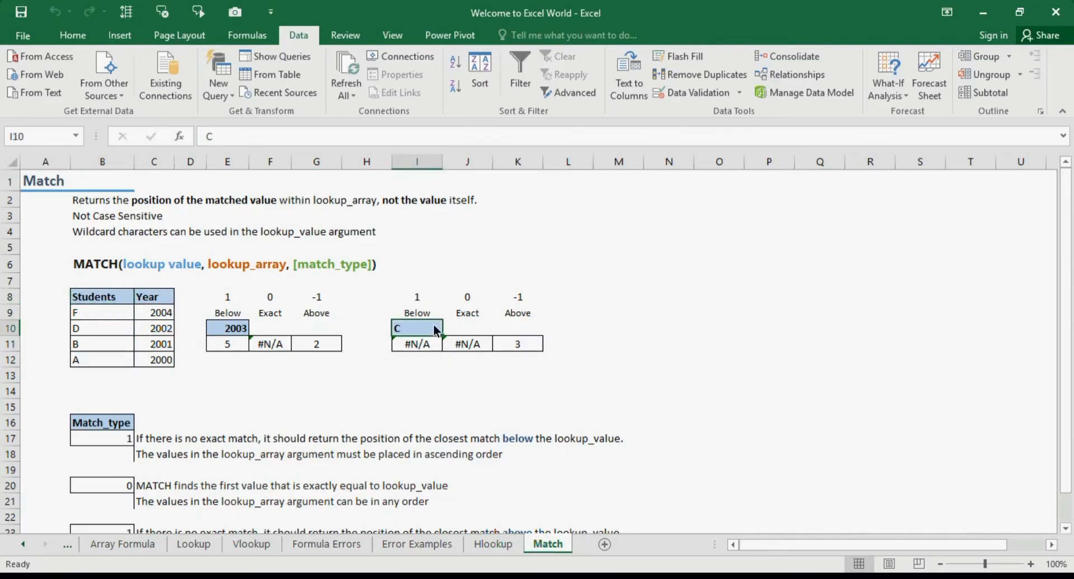
Enter =MATCH(I10,B8:B12,I8) in cell I11, using the Students column as the lookup array
{"action": "left_click", "coordinate": [426, 345]}
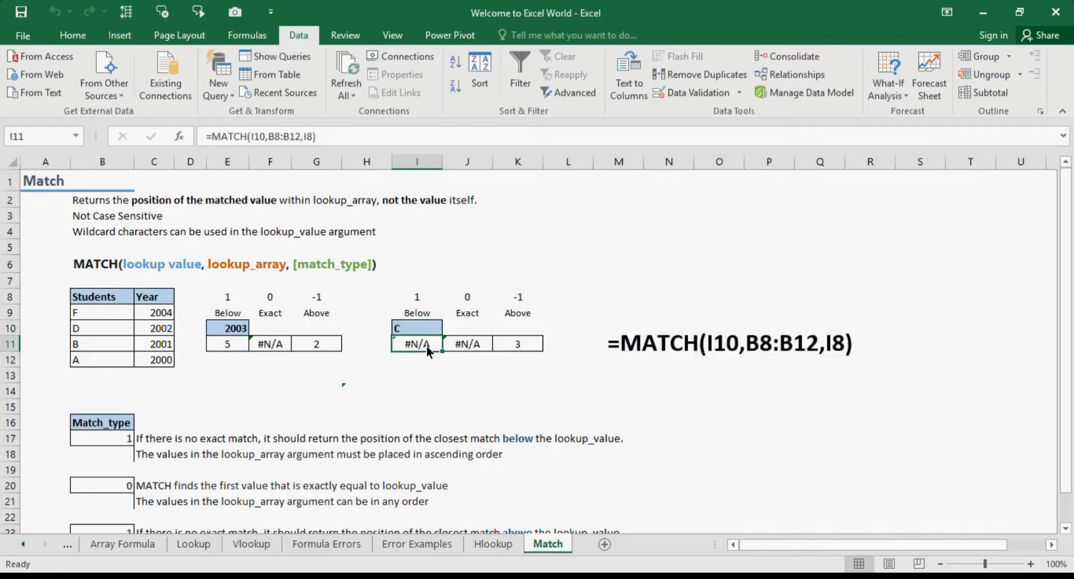
{"action": "type", "text": "=matc"}
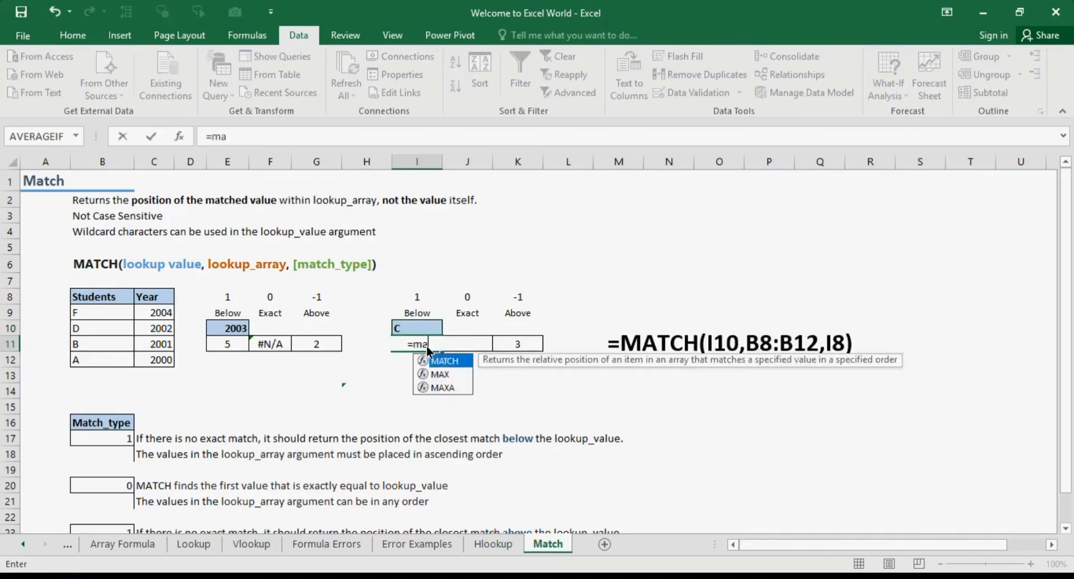
{"action": "key", "text": "Tab"}
{"action": "left_click", "coordinate": [432, 330]}
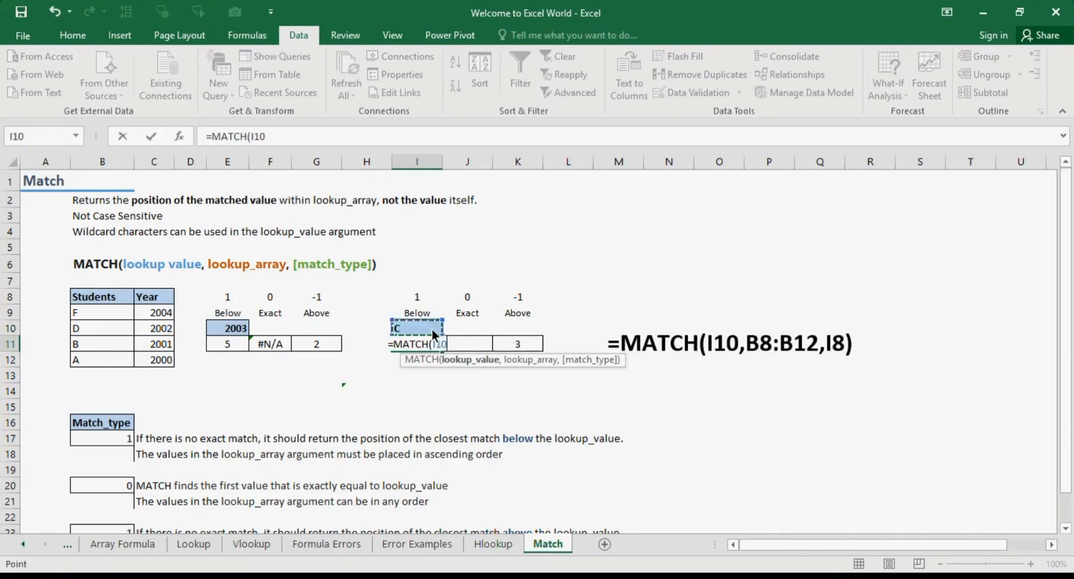
{"action": "type", "text": ","}
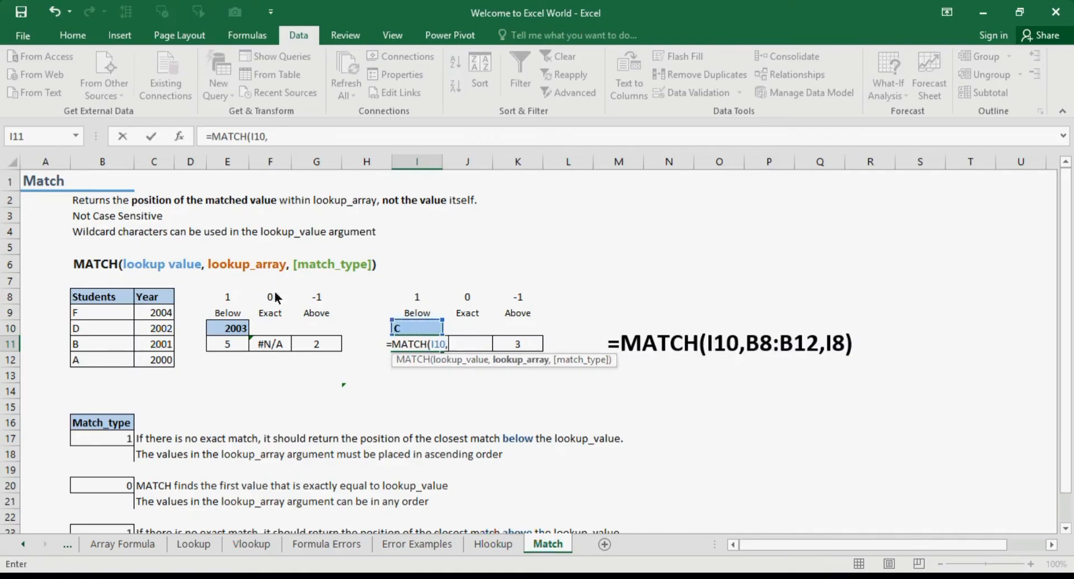
{"action": "left_click", "coordinate": [215, 284]}
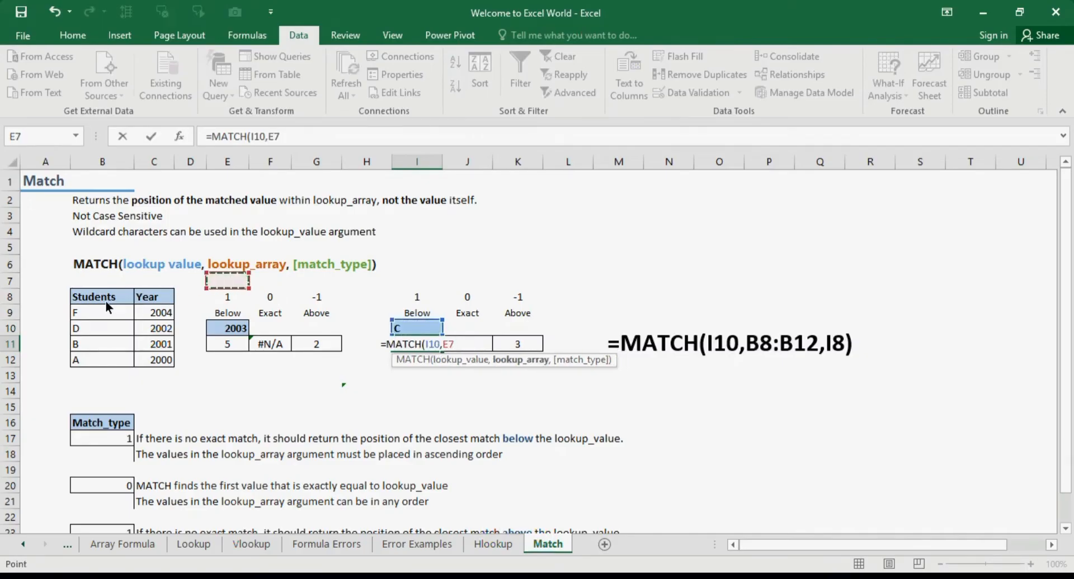
{"action": "left_click_drag", "start_coordinate": [106, 300], "coordinate": [114, 358]}
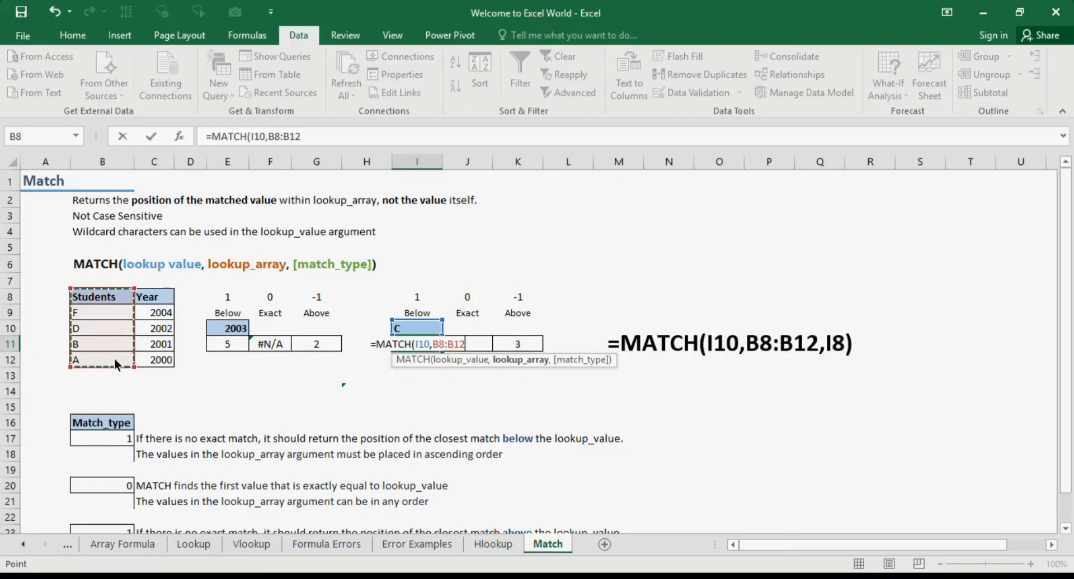
{"action": "type", "text": ","}
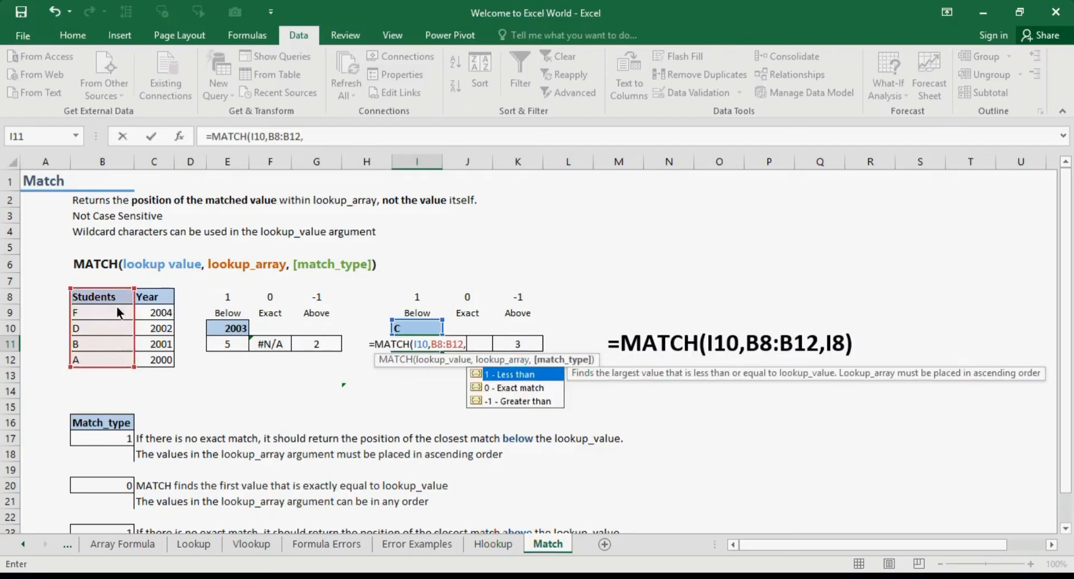
{"action": "left_click", "coordinate": [422, 302]}
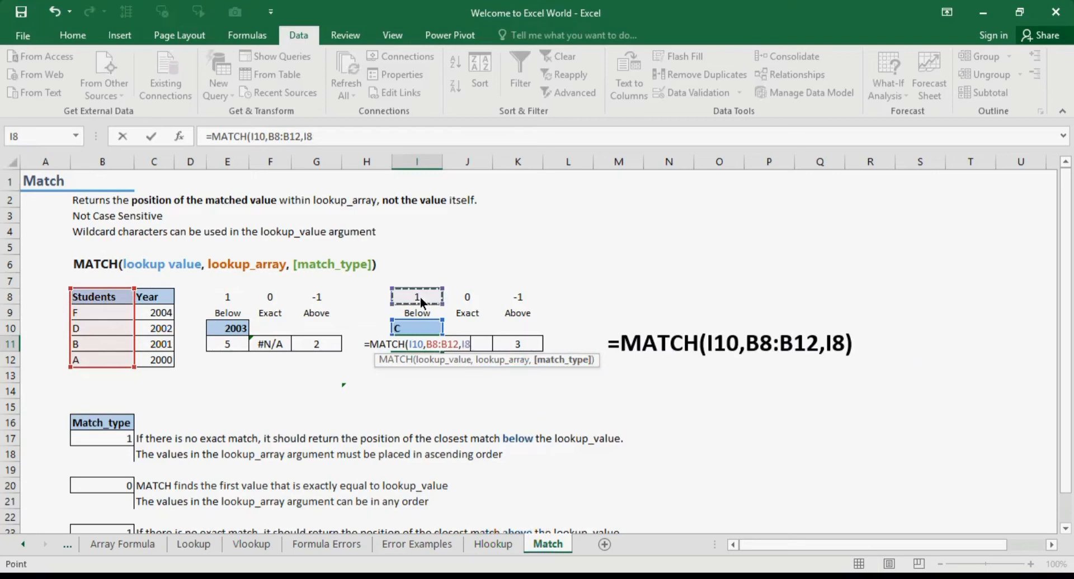
{"action": "type", "text": ")"}
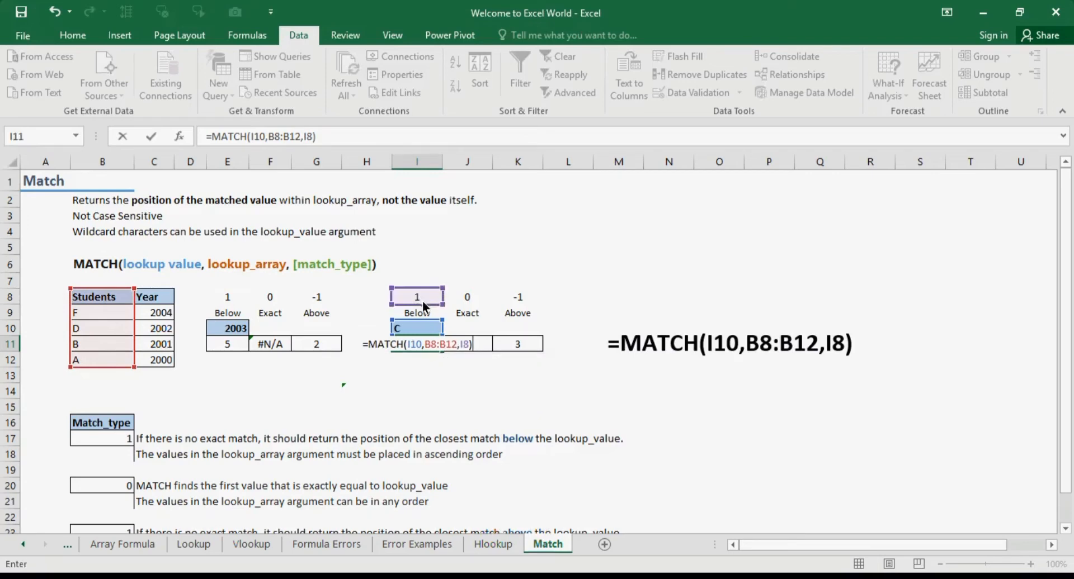
Make the I10 and B8:B12 references in the I11 formula absolute, giving =MATCH($I$10,$B$8:$B$12,I8)
{"action": "left_click", "coordinate": [256, 135]}
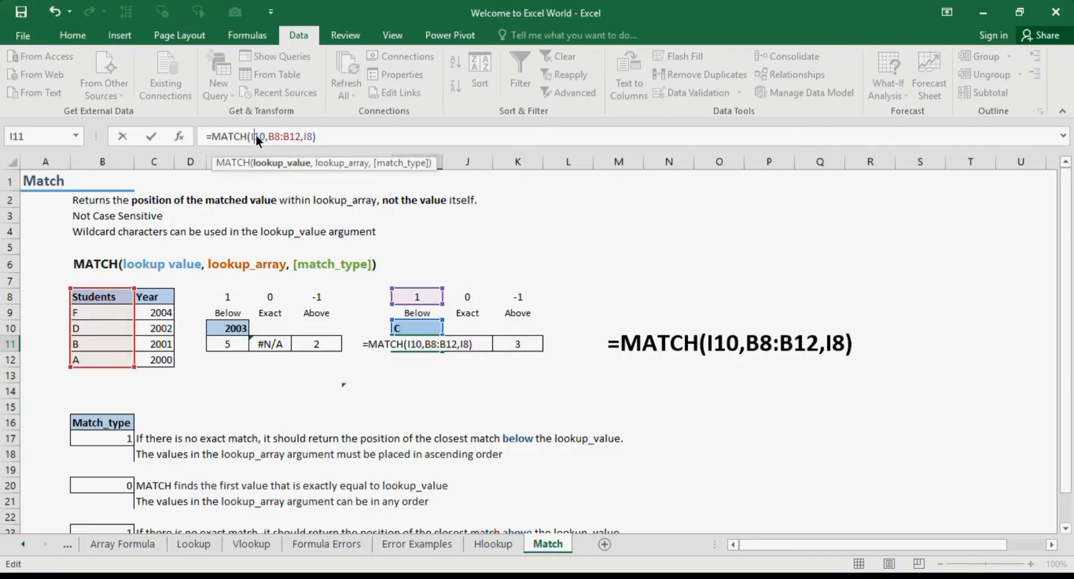
{"action": "key", "text": "F4"}
{"action": "left_click", "coordinate": [289, 136]}
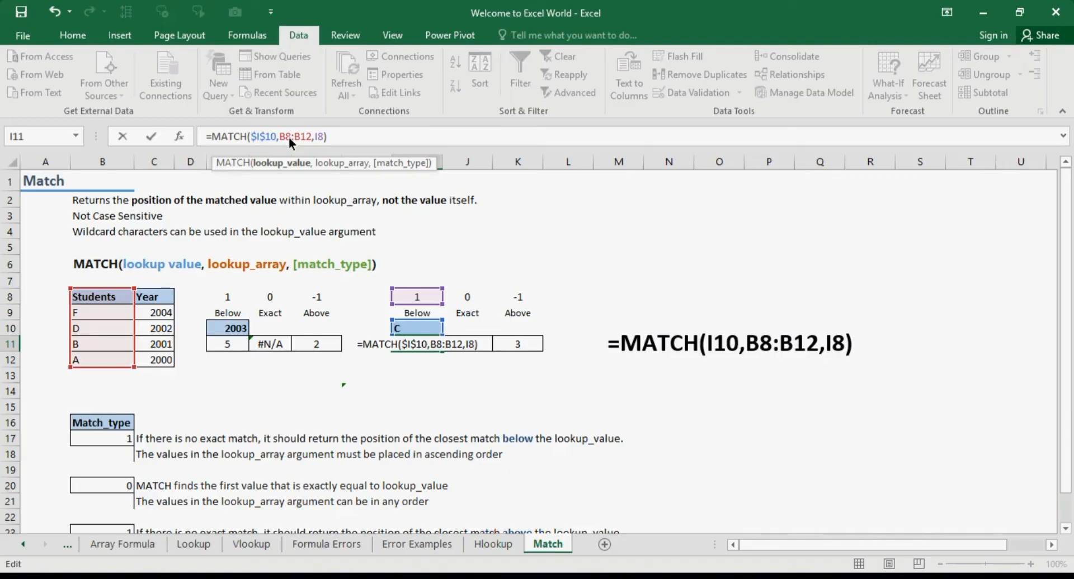
{"action": "key", "text": "F4"}
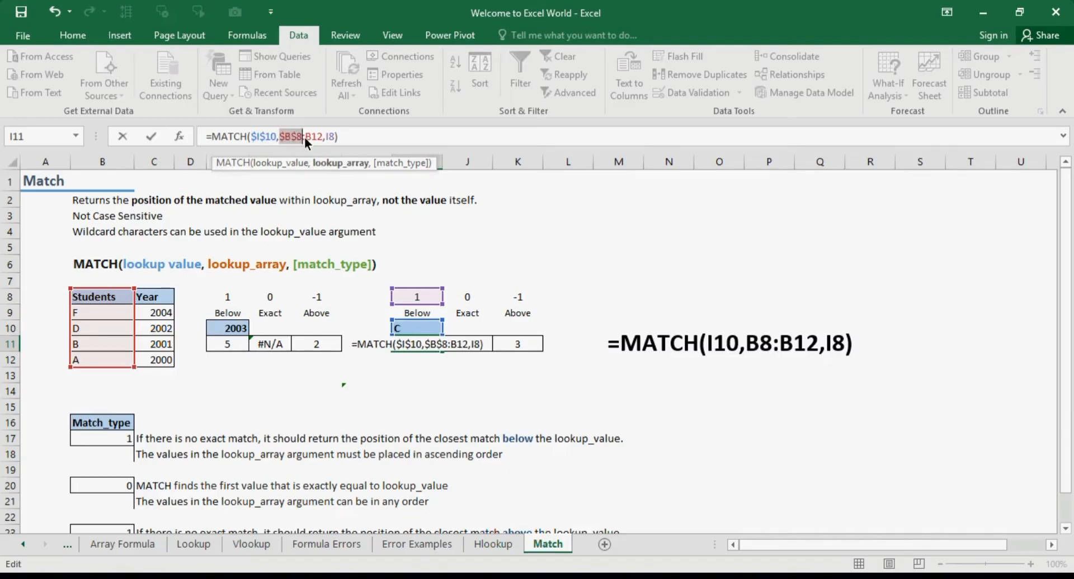
{"action": "key", "text": "Right"}
{"action": "key", "text": "Right"}
{"action": "key", "text": "Right"}
{"action": "key", "text": "Right"}
{"action": "key", "text": "F4"}
{"action": "key", "text": "Return"}
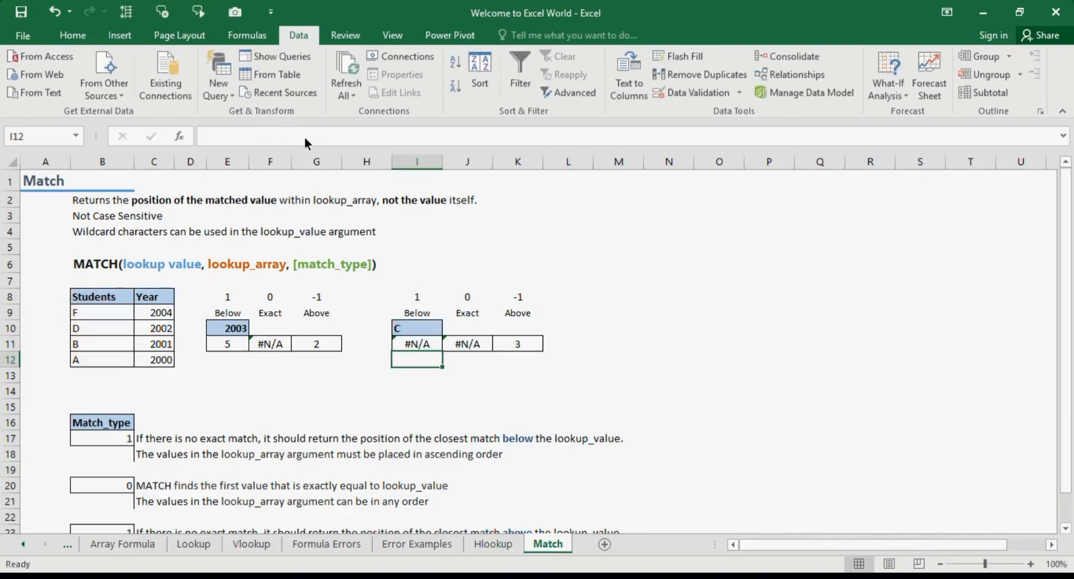
Copy the I11 formula across to J11 and K11 and check the copied formula in K11
{"action": "double_click", "coordinate": [435, 340]}
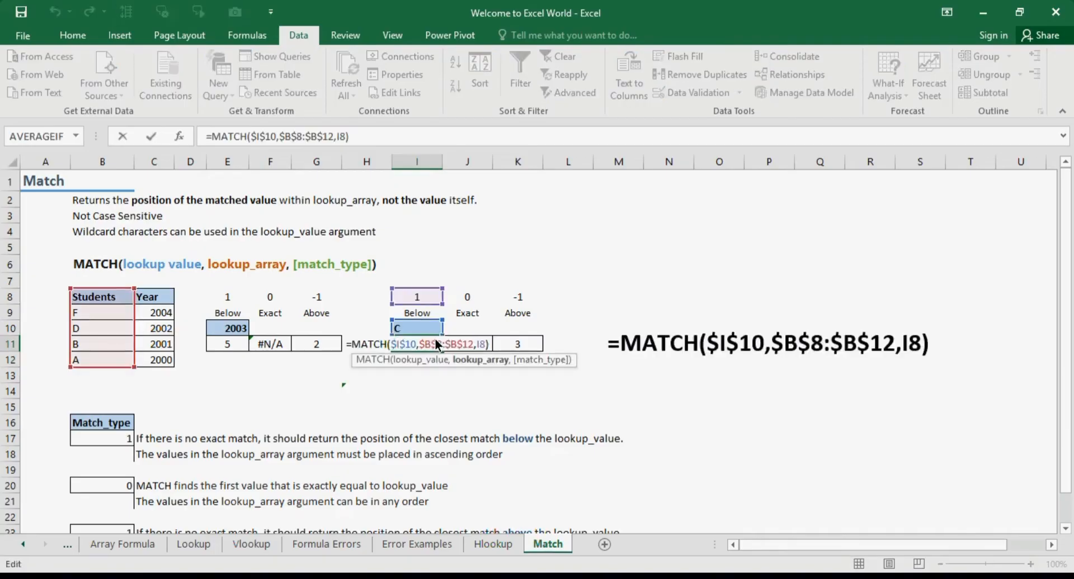
{"action": "key", "text": "Tab"}
{"action": "left_click", "coordinate": [436, 343]}
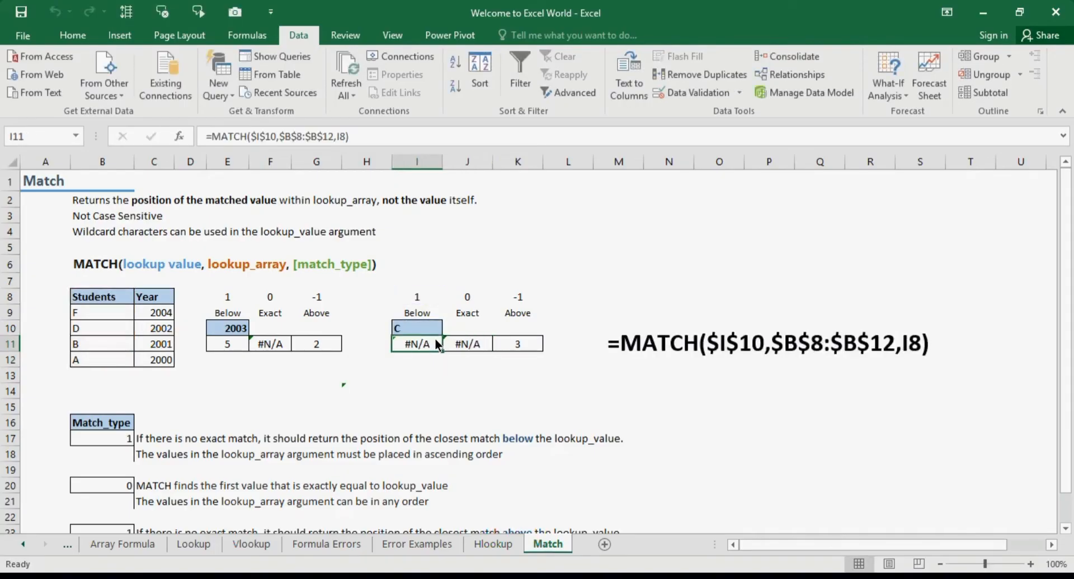
{"action": "left_click_drag", "start_coordinate": [444, 351], "coordinate": [540, 346]}
{"action": "left_click", "coordinate": [532, 345]}
{"action": "double_click", "coordinate": [532, 345]}
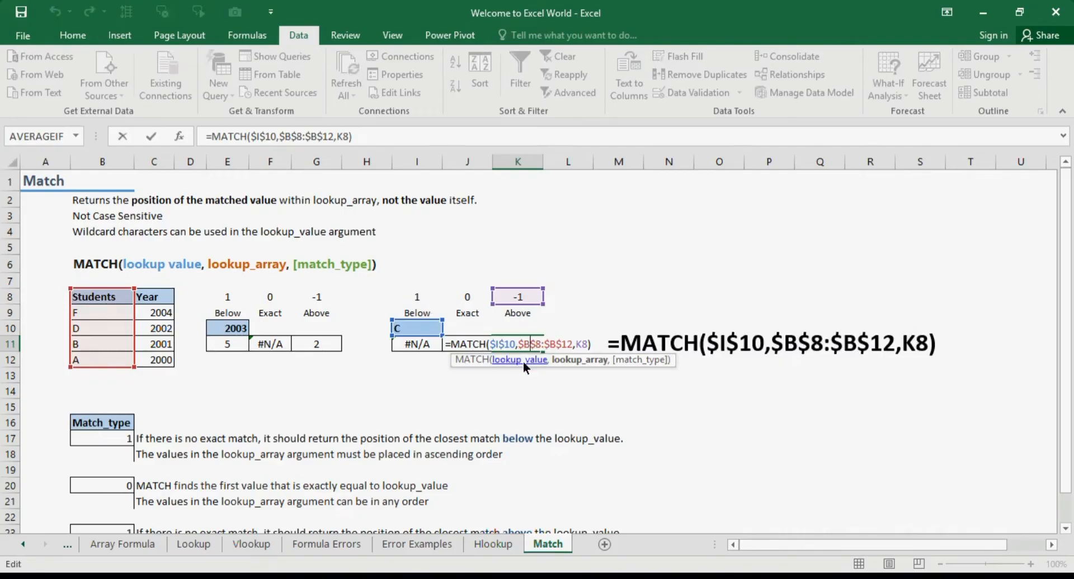
{"action": "key", "text": "Return"}
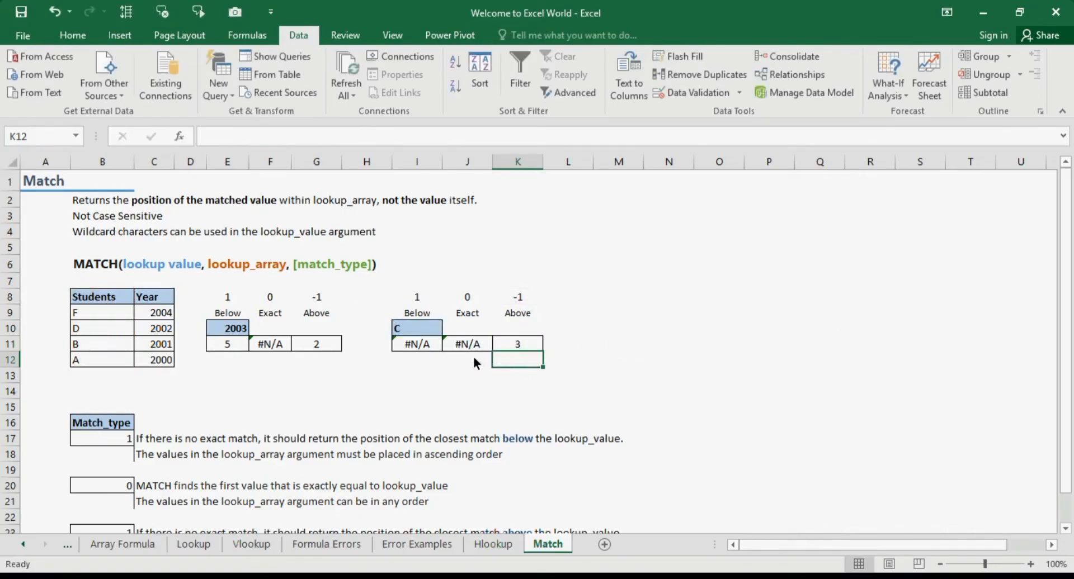
Select the Students/Year table and sort it by Students from A to Z
{"action": "left_click", "coordinate": [425, 343]}
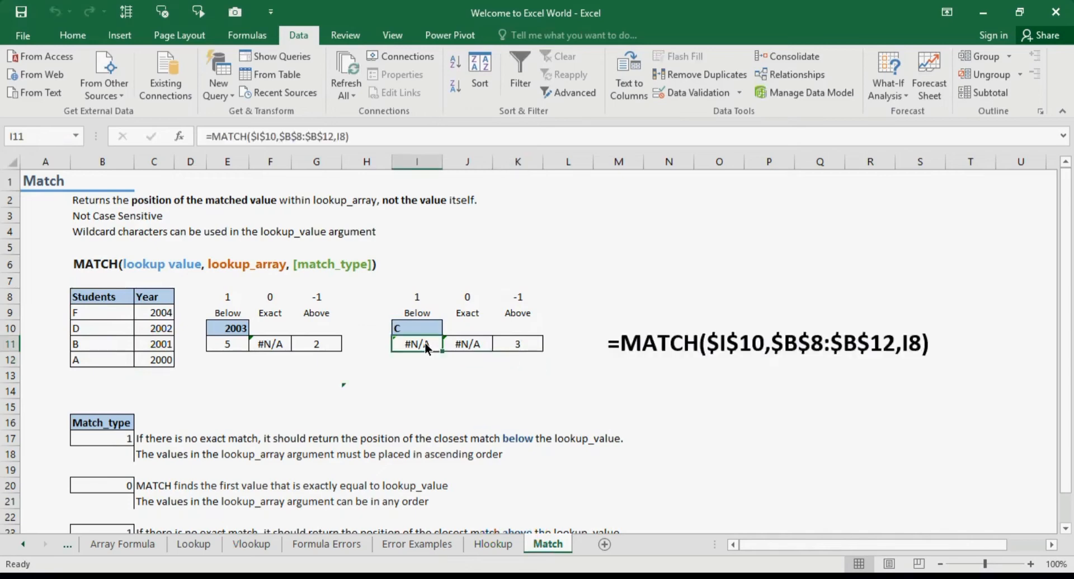
{"action": "left_click", "coordinate": [92, 297]}
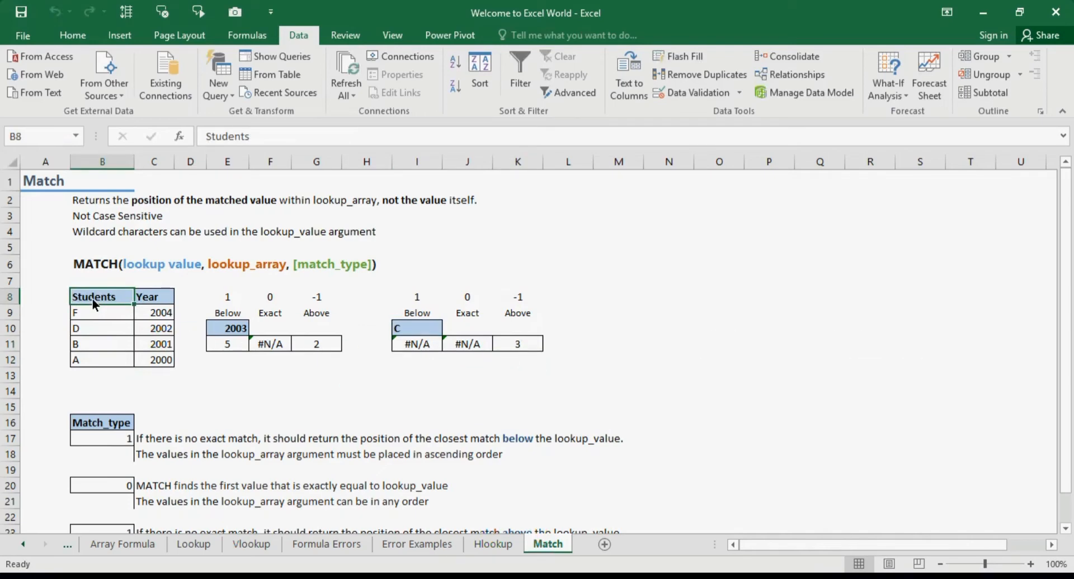
{"action": "key", "text": "shift+Right"}
{"action": "key", "text": "shift+Down"}
{"action": "key", "text": "shift+Down"}
{"action": "key", "text": "shift+Down"}
{"action": "key", "text": "shift+Down"}
{"action": "key", "text": "shift+Down"}
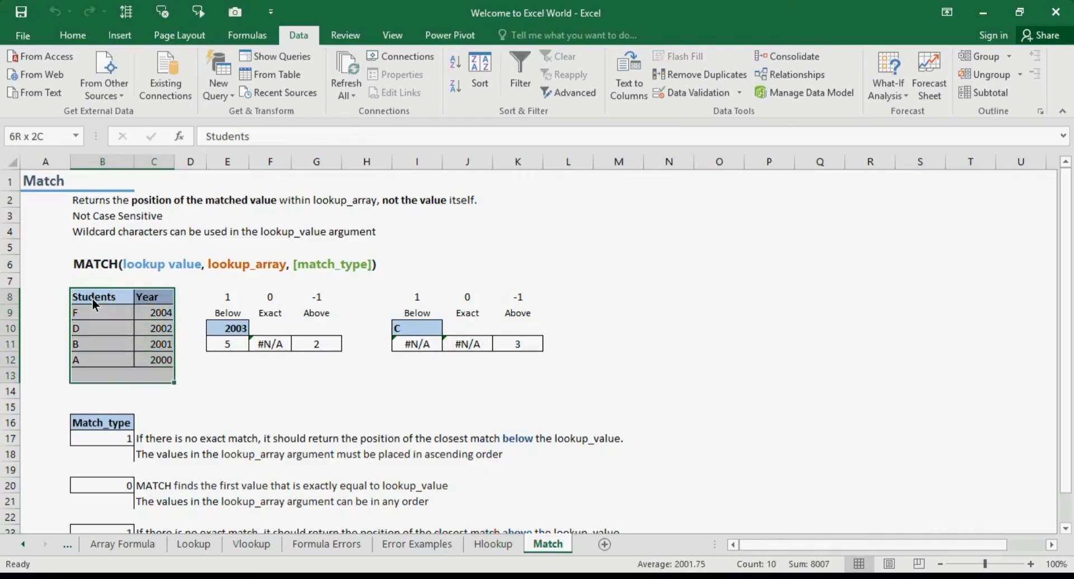
{"action": "key", "text": "shift+Up"}
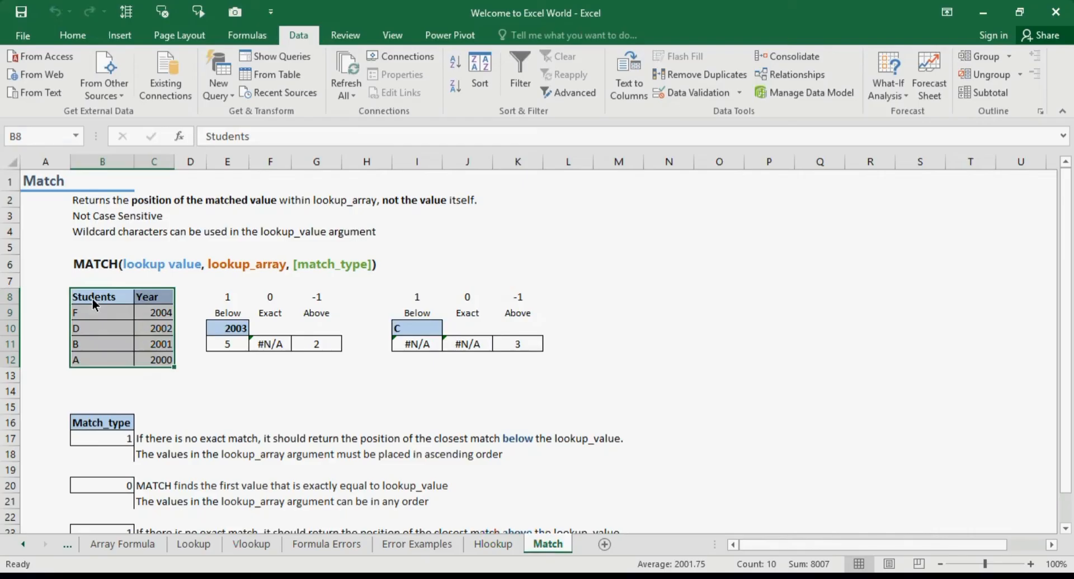
{"action": "left_click", "coordinate": [479, 85]}
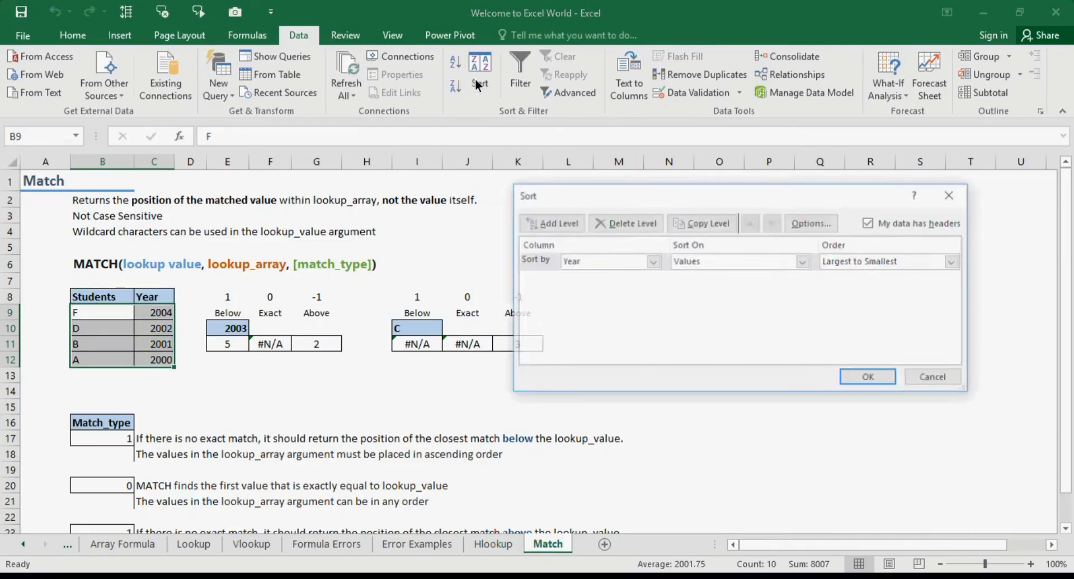
{"action": "left_click", "coordinate": [630, 261]}
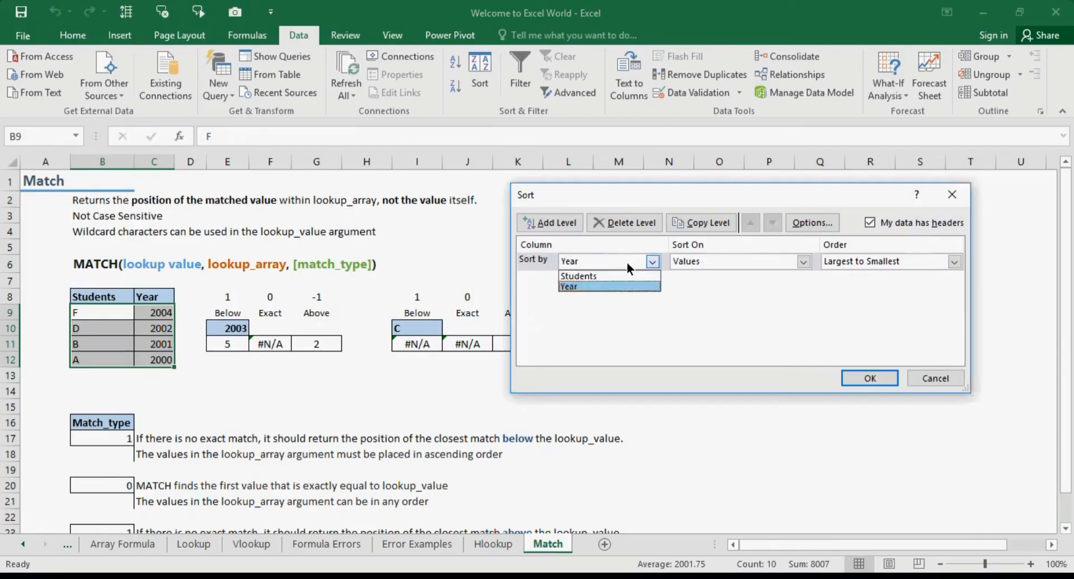
{"action": "left_click", "coordinate": [624, 277]}
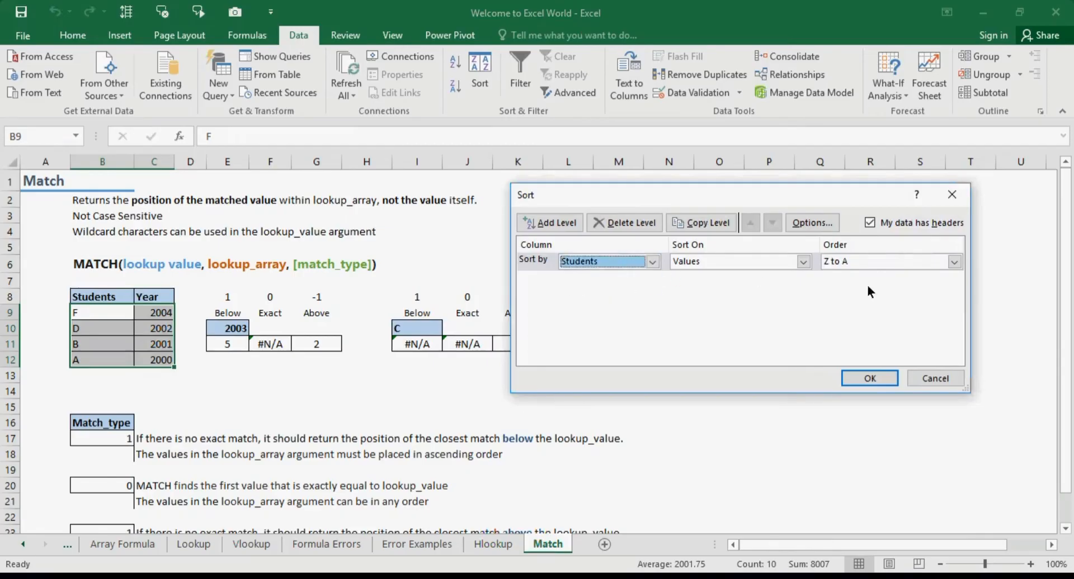
{"action": "left_click", "coordinate": [888, 267]}
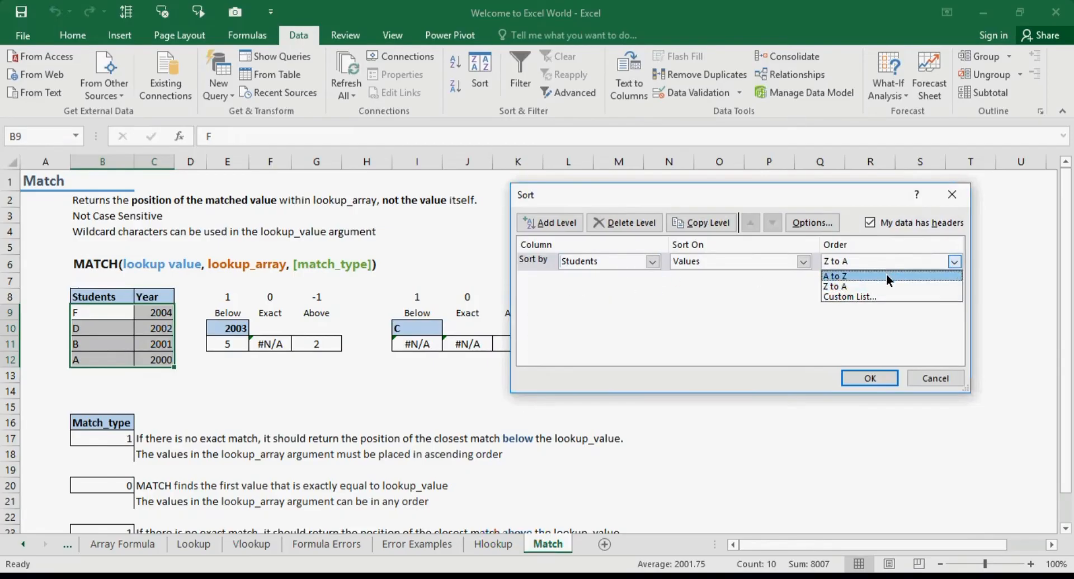
{"action": "left_click", "coordinate": [886, 275]}
{"action": "left_click", "coordinate": [881, 381]}
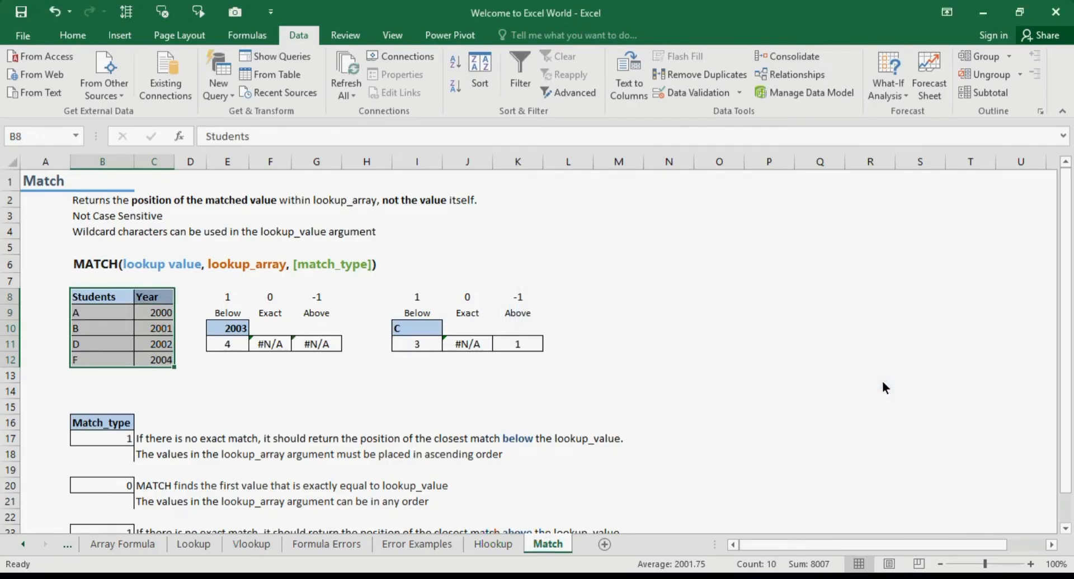
Set the second example's lookup value in I10 to A and review the Below formula
{"action": "left_click", "coordinate": [679, 401]}
{"action": "left_click", "coordinate": [431, 329]}
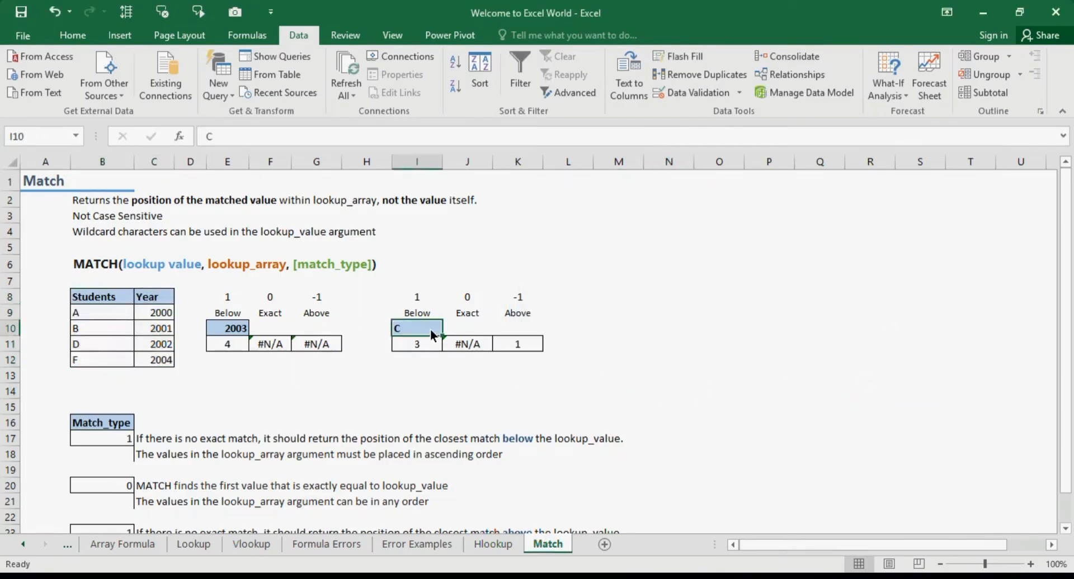
{"action": "type", "text": "A"}
{"action": "key", "text": "Return"}
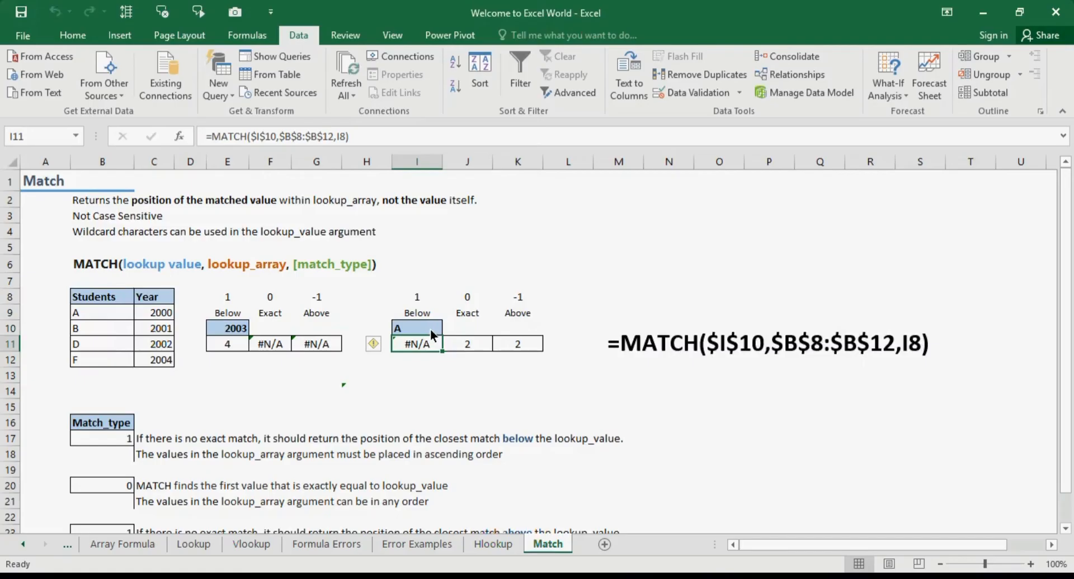
{"action": "left_click", "coordinate": [98, 308]}
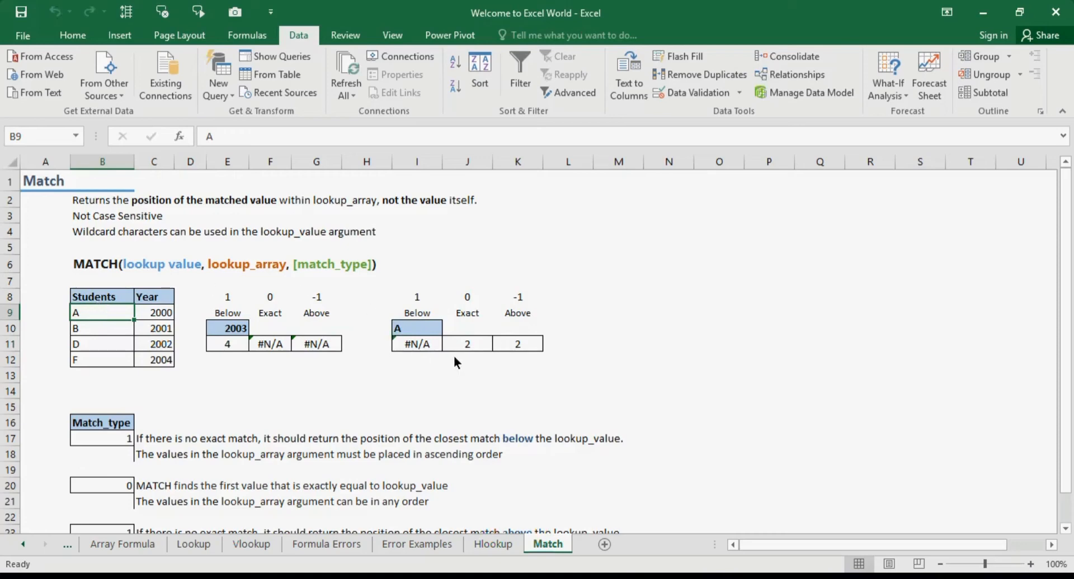
{"action": "left_click", "coordinate": [467, 350]}
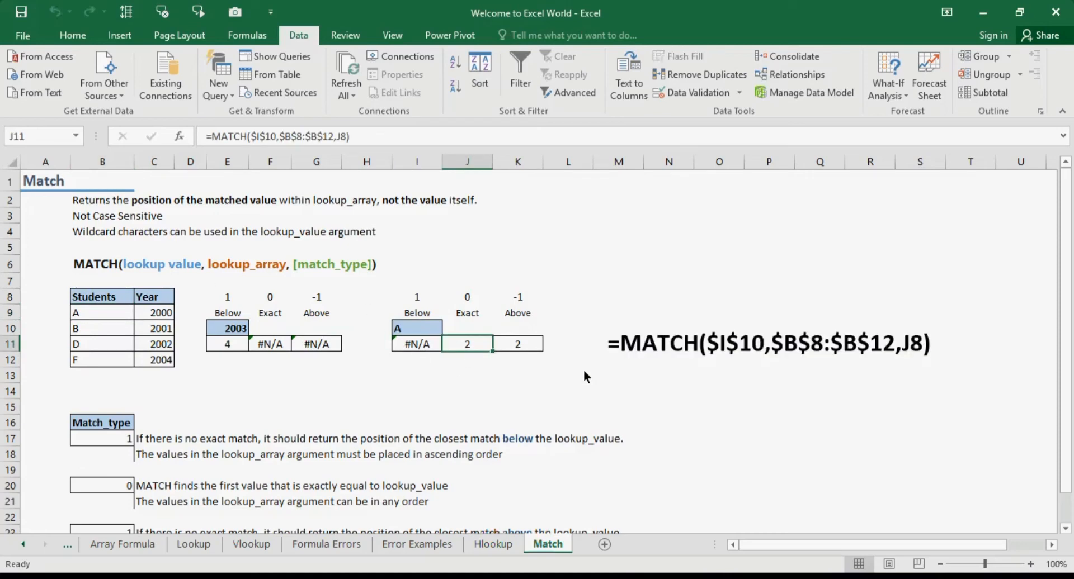
{"action": "double_click", "coordinate": [410, 348]}
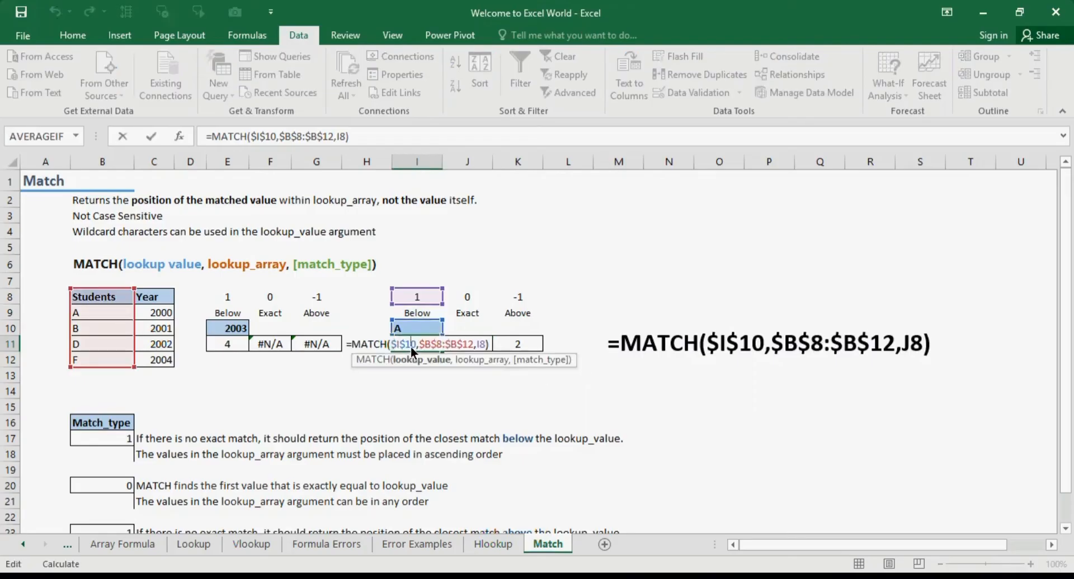
{"action": "key", "text": "Return"}
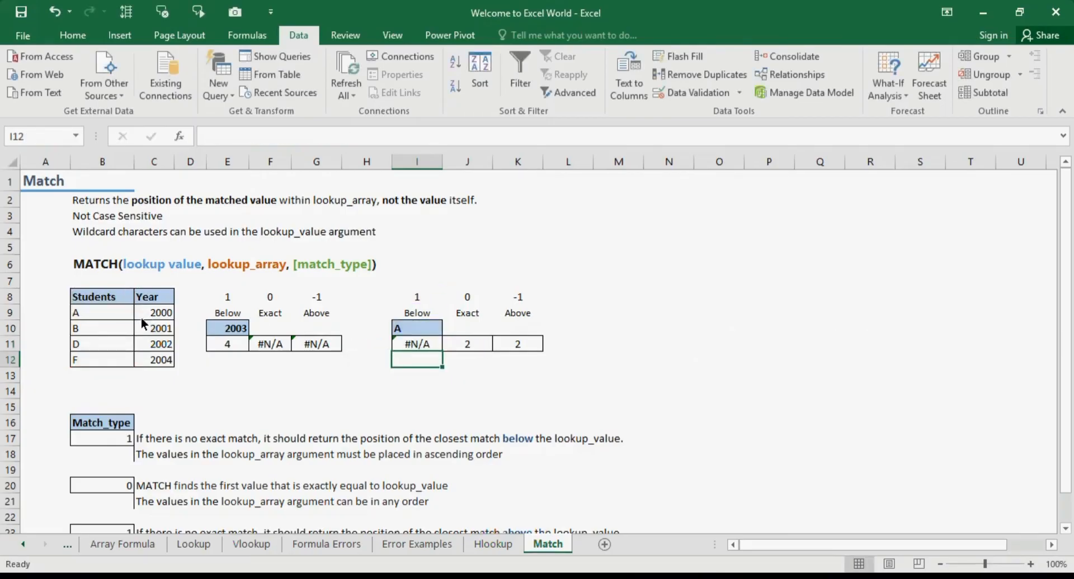
Change the lookup value in I10 to C and compare the results with the Students column
{"action": "left_click", "coordinate": [425, 329]}
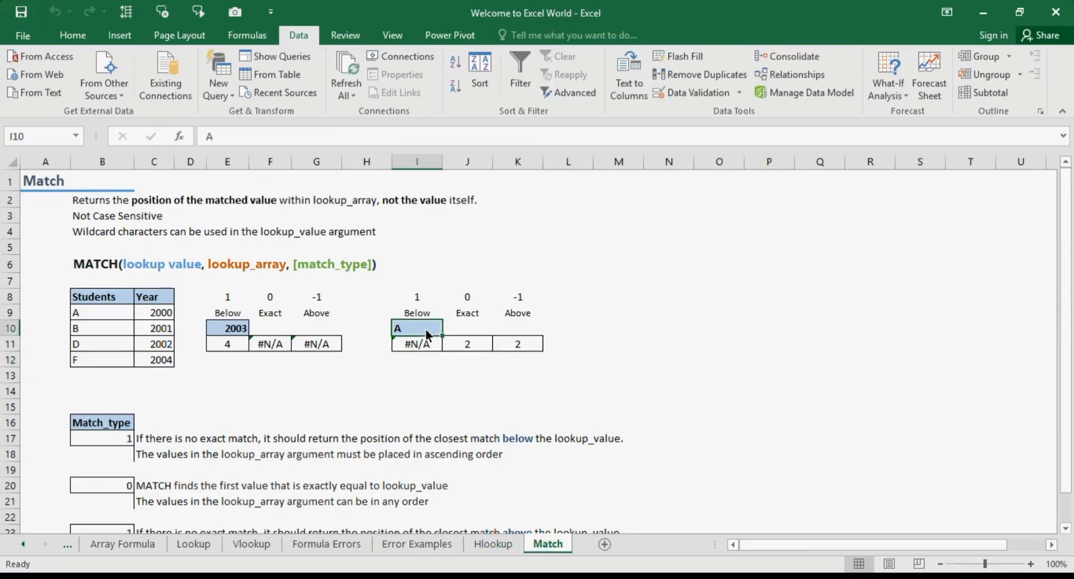
{"action": "type", "text": "C"}
{"action": "key", "text": "Return"}
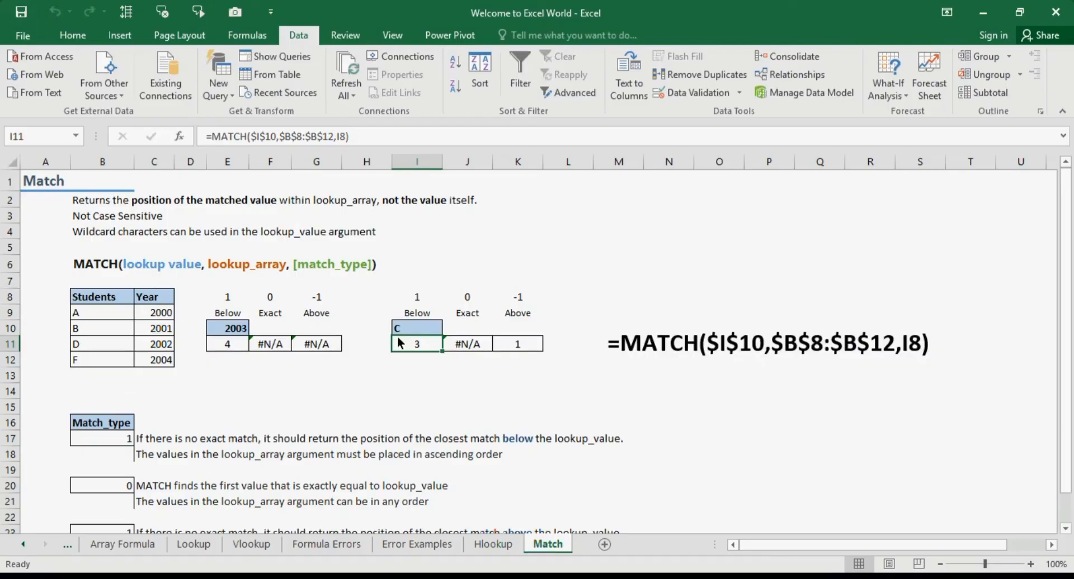
{"action": "left_click", "coordinate": [96, 334]}
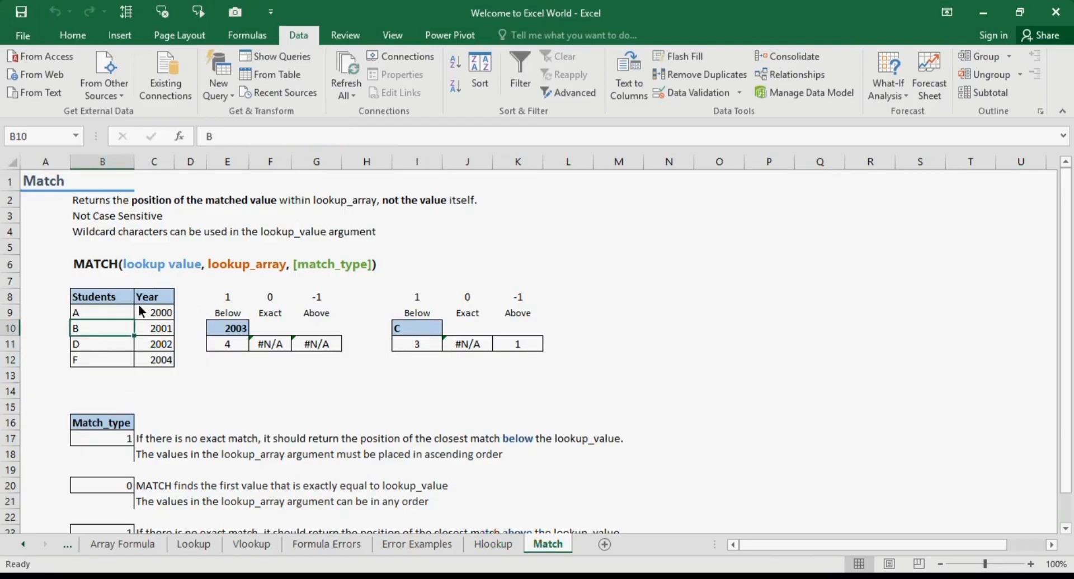
Inspect the second example's MATCH formulas in I11 and K11 along with their match type and lookup value cells
{"action": "left_click", "coordinate": [409, 345]}
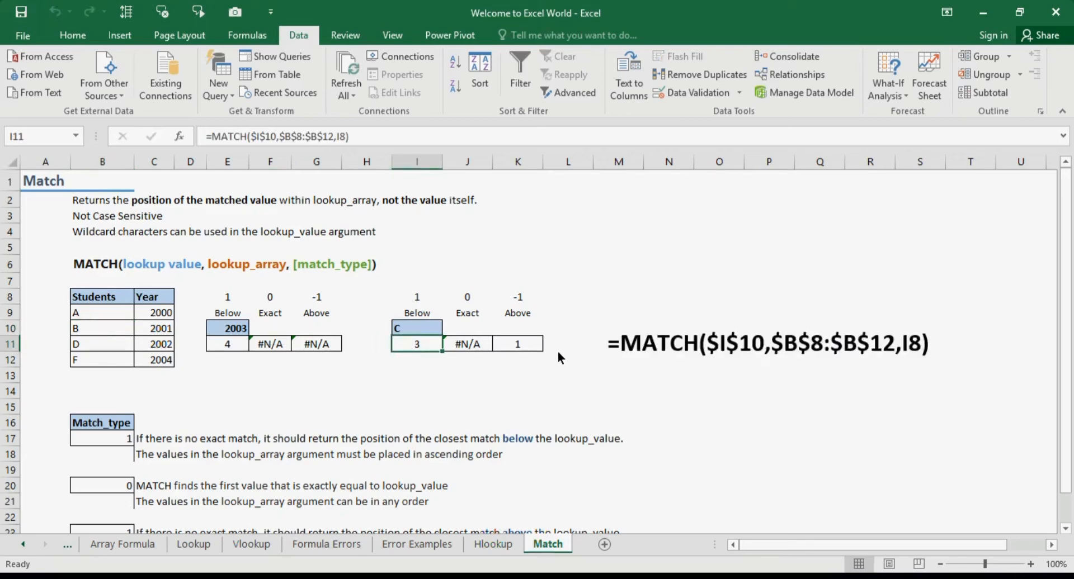
{"action": "left_click", "coordinate": [527, 297]}
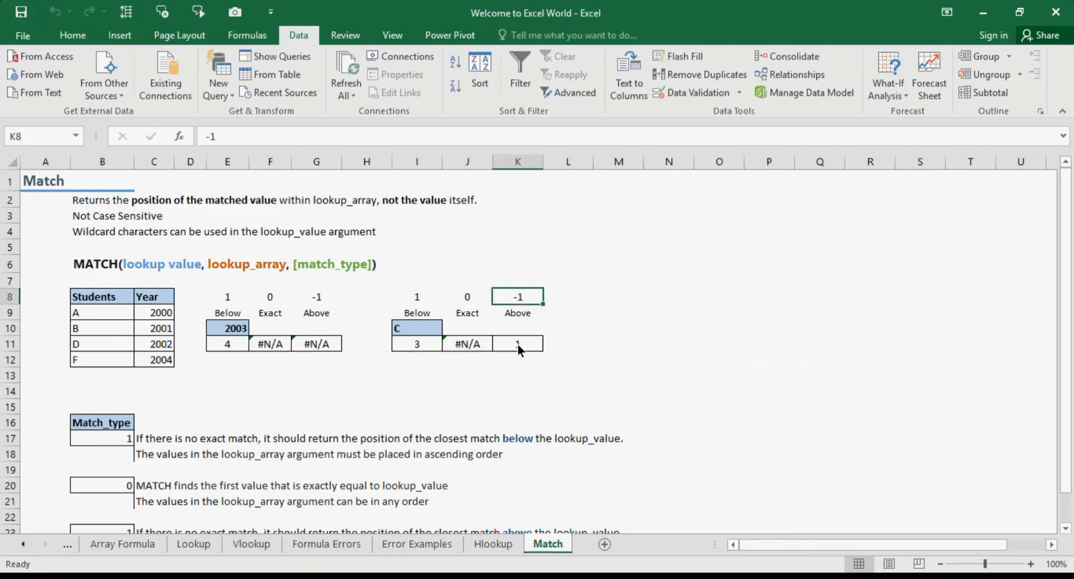
{"action": "left_click", "coordinate": [420, 330]}
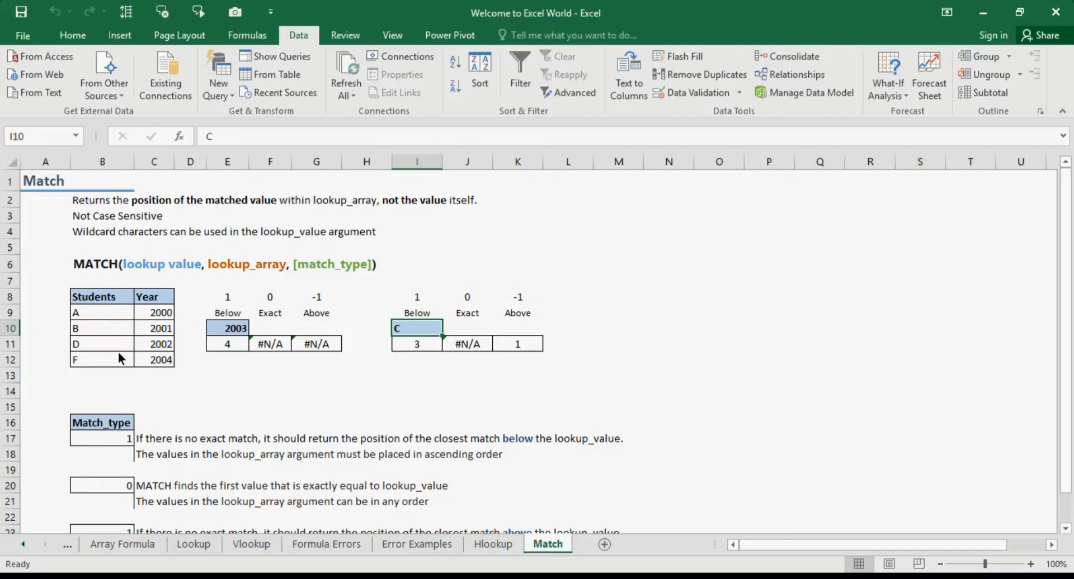
{"action": "left_click", "coordinate": [526, 344]}
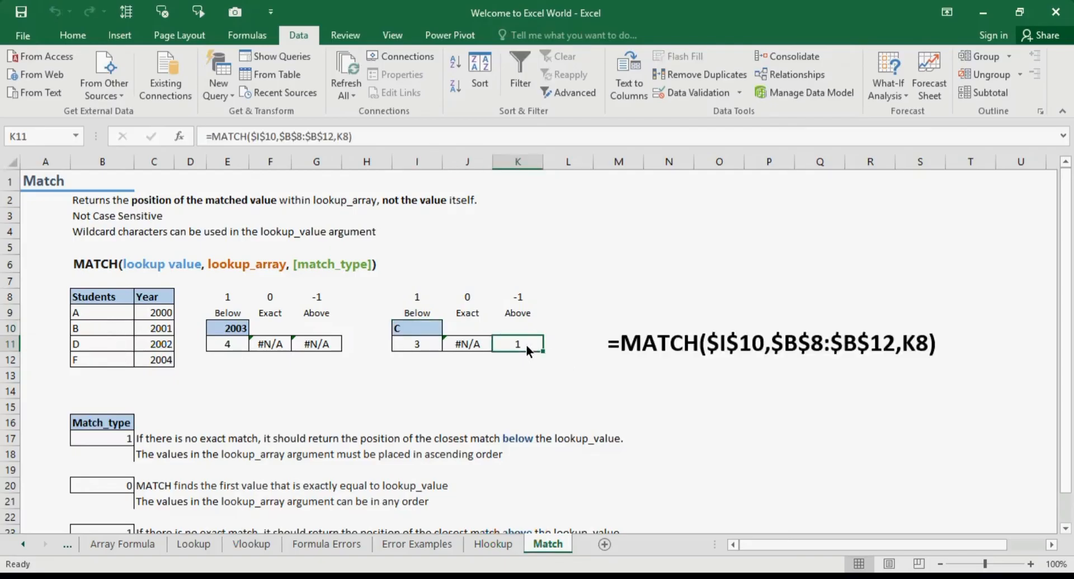
Select the Students/Year table and sort it by Students in Z to A order
{"action": "left_click_drag", "start_coordinate": [116, 300], "coordinate": [96, 296]}
{"action": "key", "text": "shift+Down"}
{"action": "key", "text": "shift+Down"}
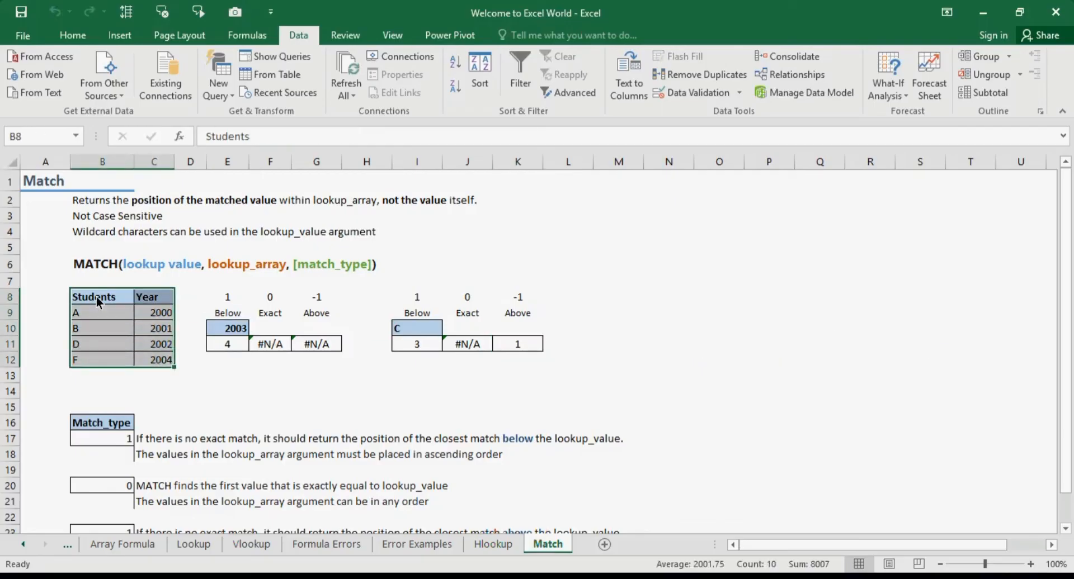
{"action": "left_click", "coordinate": [492, 66]}
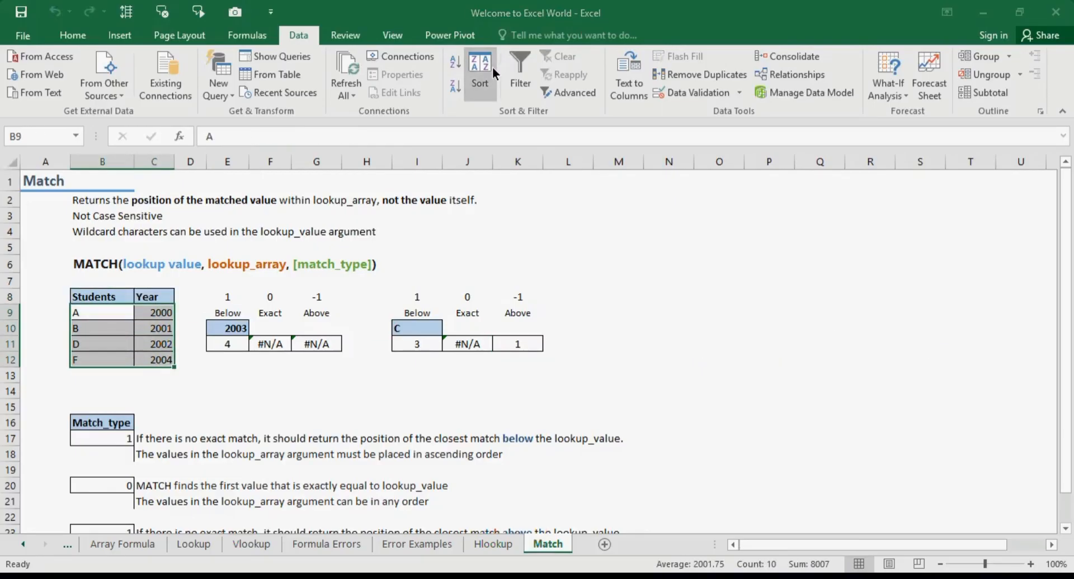
{"action": "left_click", "coordinate": [866, 261]}
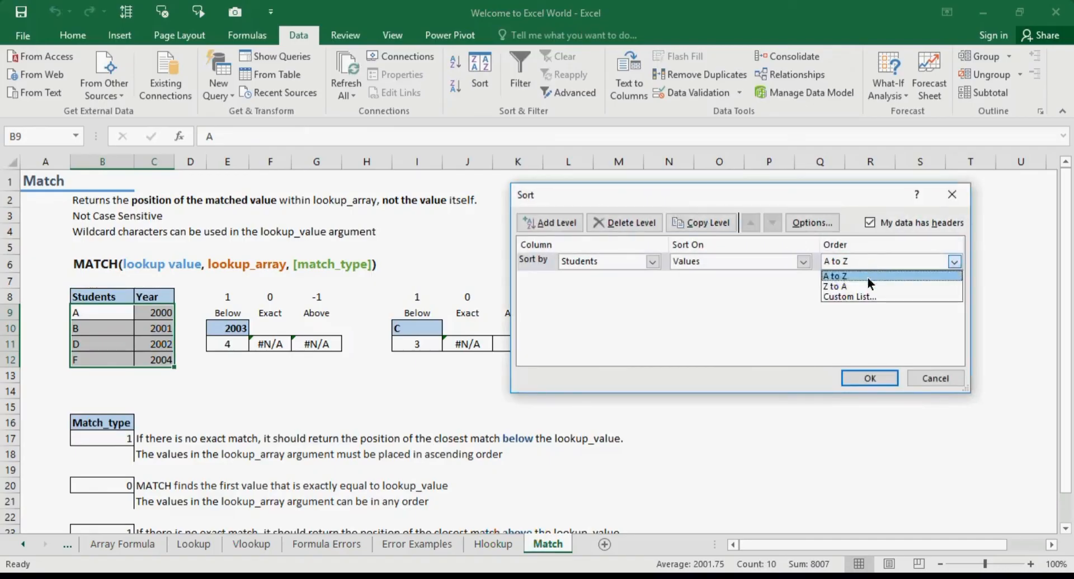
{"action": "left_click", "coordinate": [868, 287]}
{"action": "left_click", "coordinate": [875, 374]}
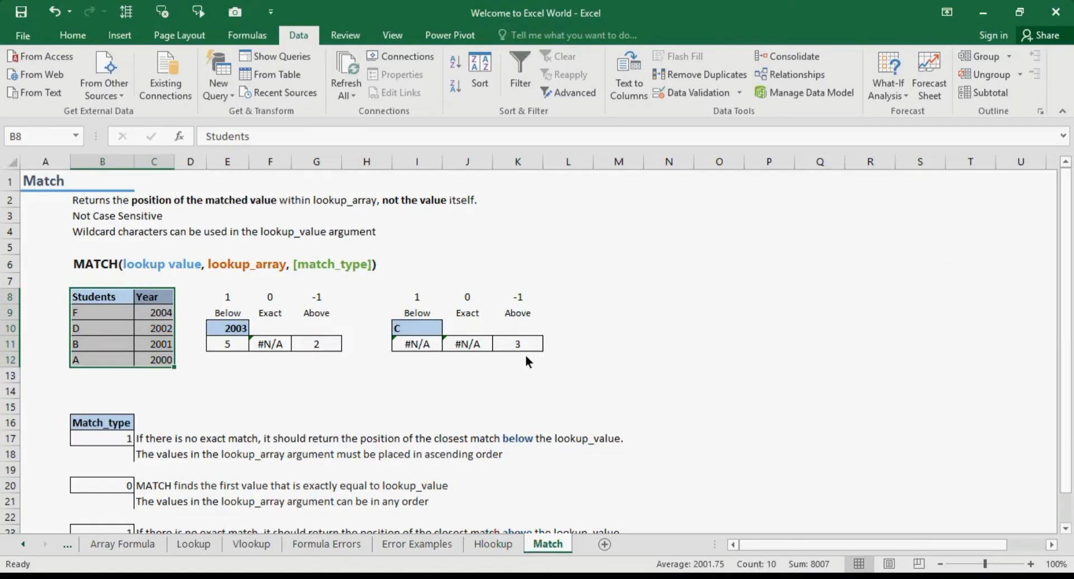
Review the K11 formula and compare the lookup value in I10 with the descending Students column
{"action": "left_click", "coordinate": [520, 345]}
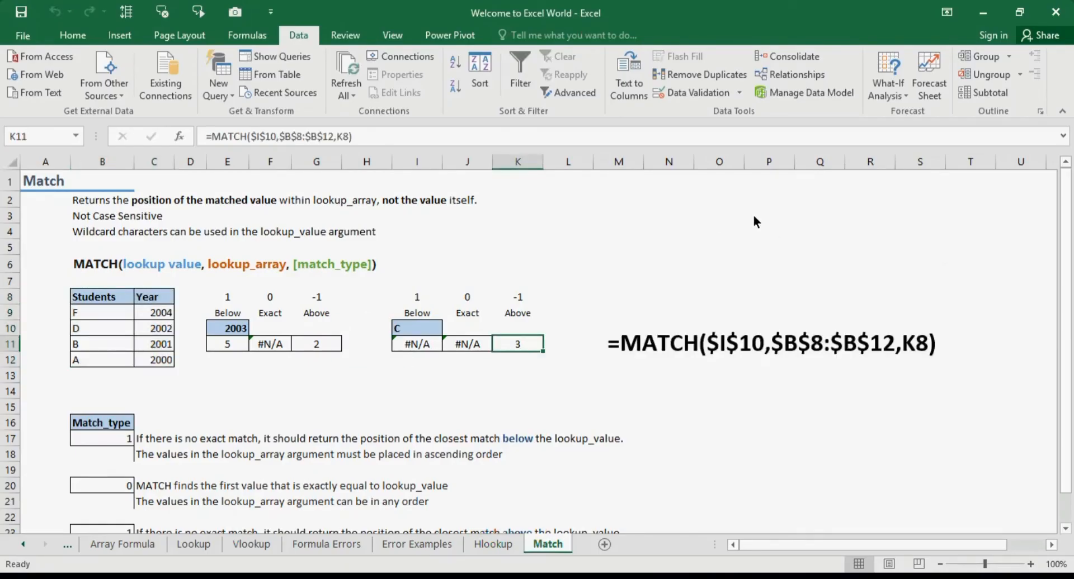
{"action": "left_click", "coordinate": [116, 325]}
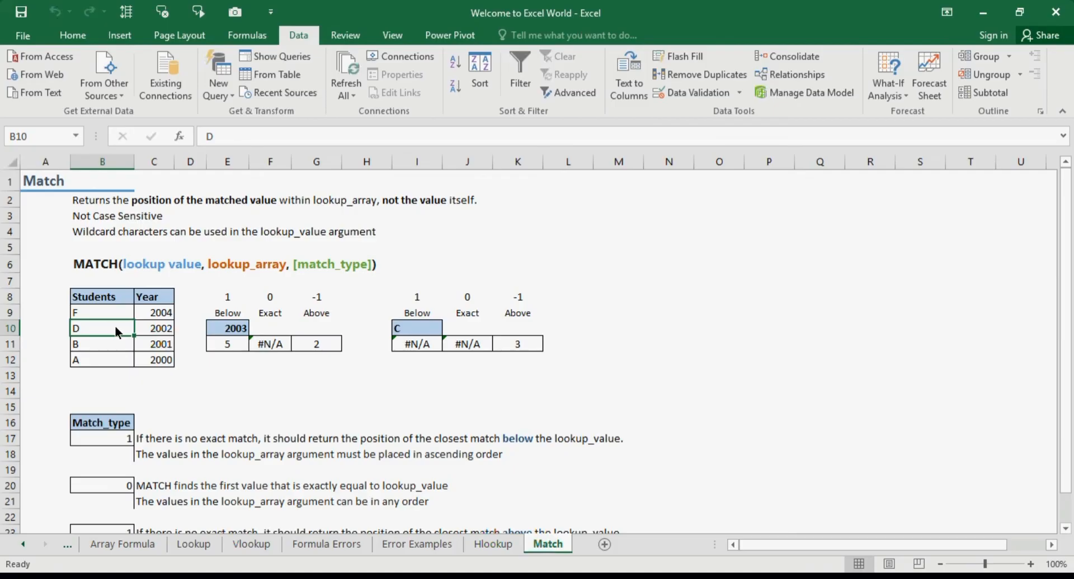
{"action": "left_click", "coordinate": [431, 327]}
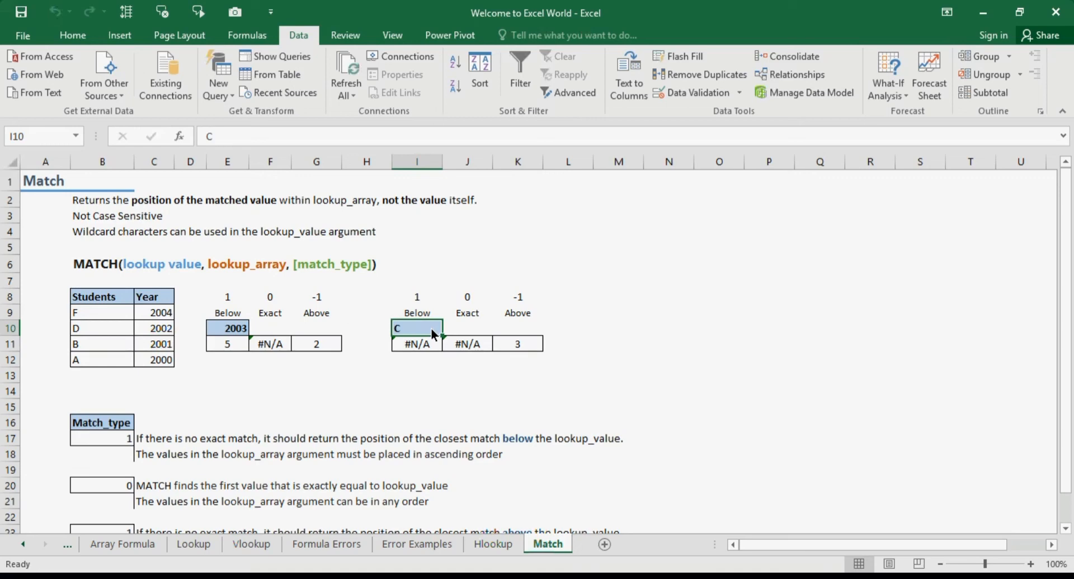